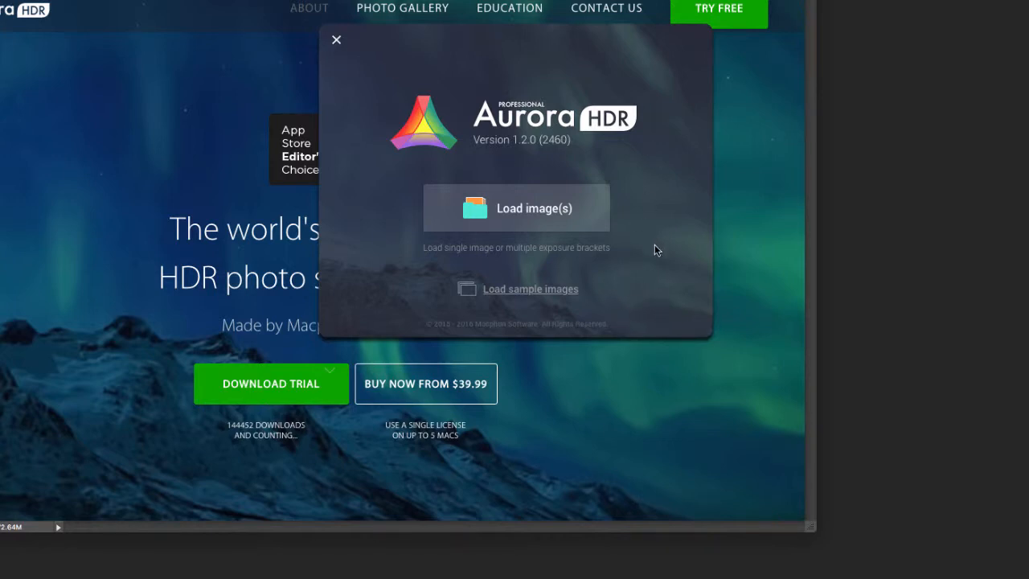
# - Load the sample images and create an HDR with Ghosts Reduction enabled, using the EV 0.0 reference image and Medium amount
pyautogui.click(544, 291)
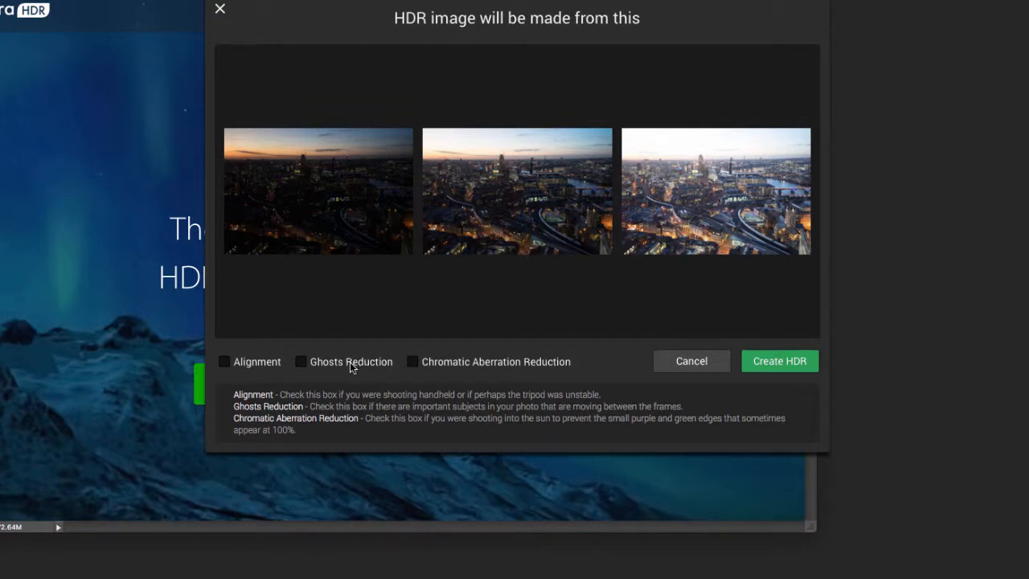
pyautogui.click(302, 362)
pyautogui.click(778, 363)
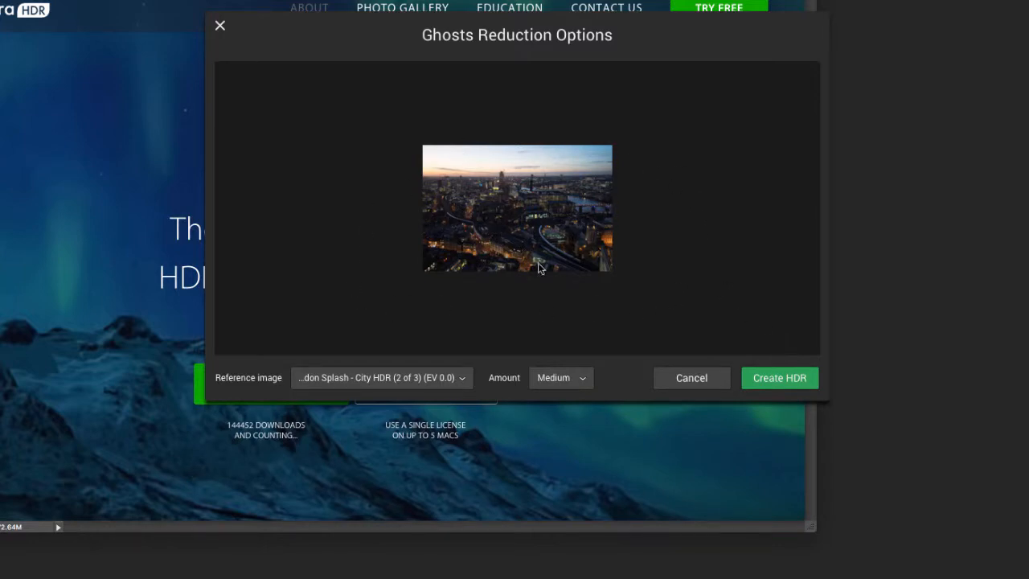
pyautogui.click(781, 379)
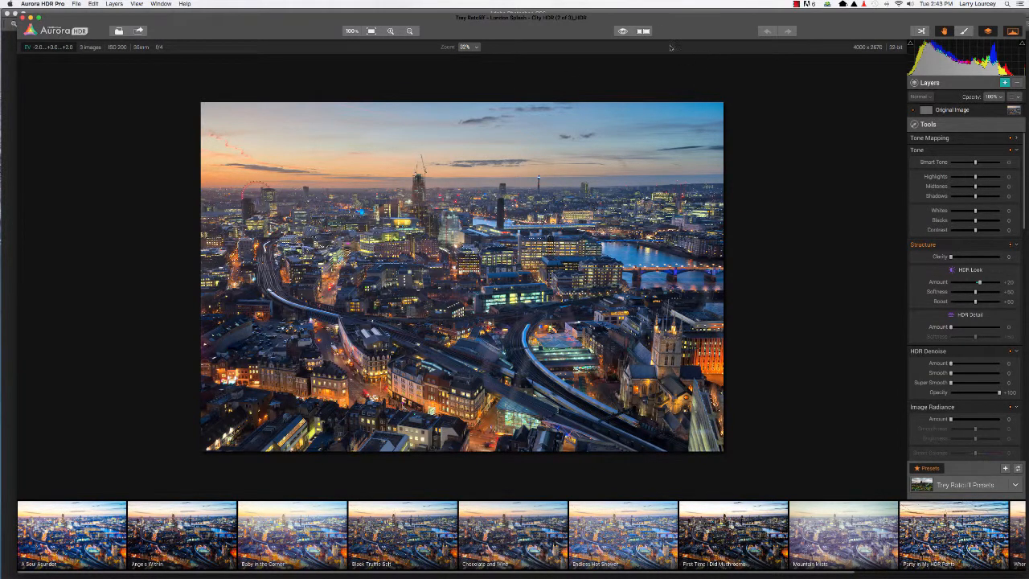
# - Compare the merged HDR with its original in split view and return to the single view
pyautogui.click(643, 31)
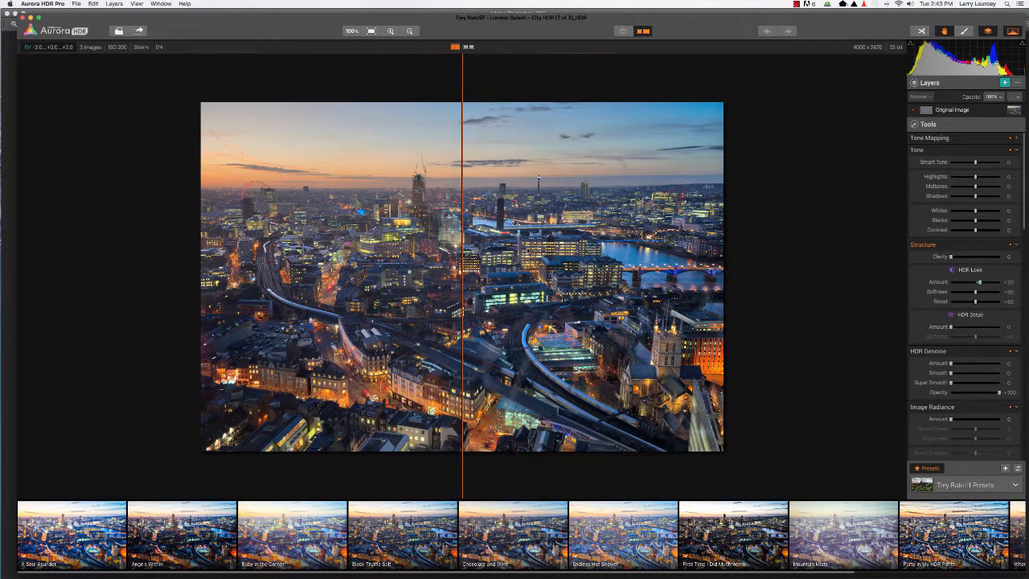
pyautogui.click(646, 32)
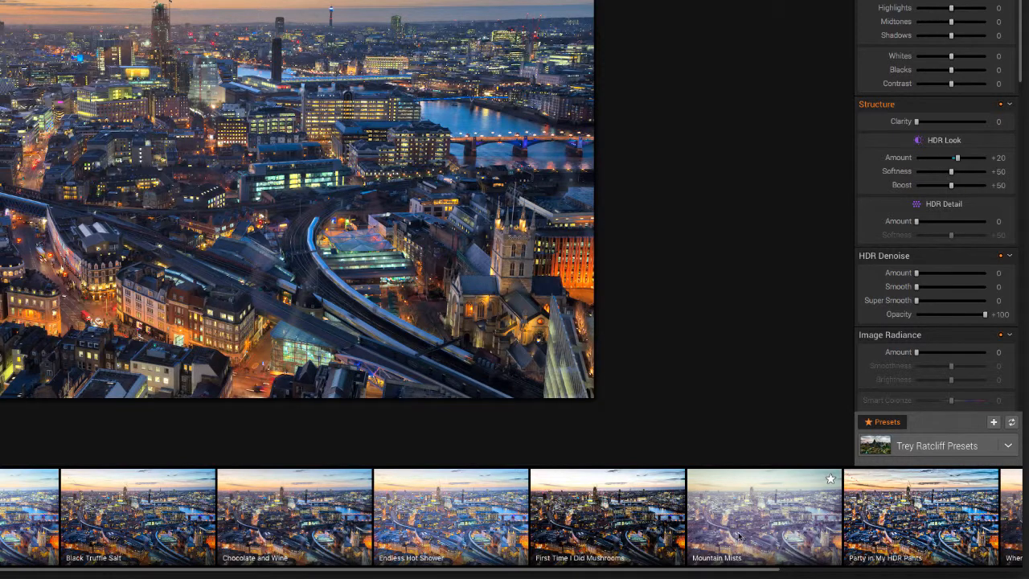
# - Try the Realistic Vivid, Bright, HDR Look 2 and Romantic Glow presets from the Basic category on the image
pyautogui.click(1012, 447)
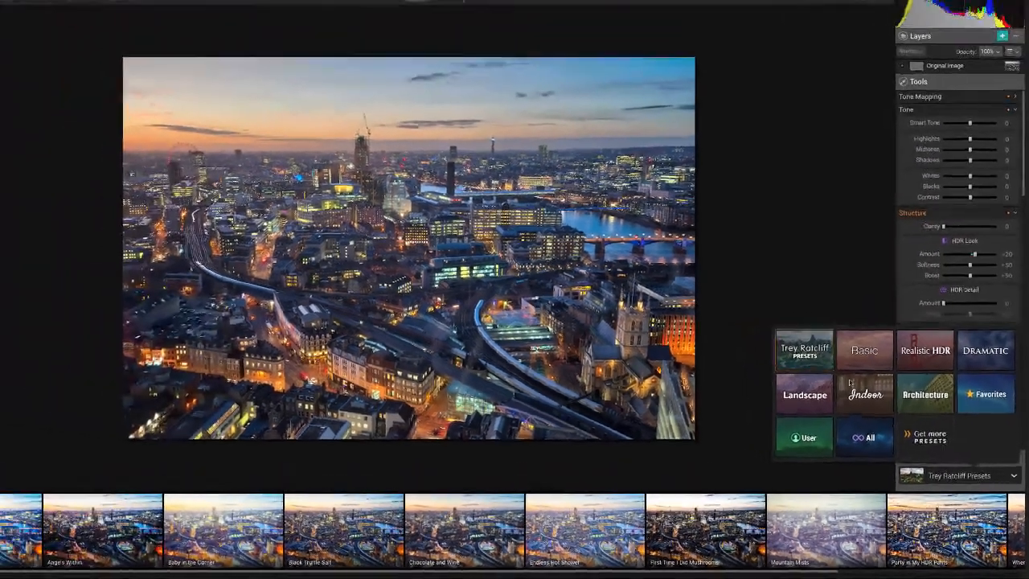
pyautogui.click(822, 296)
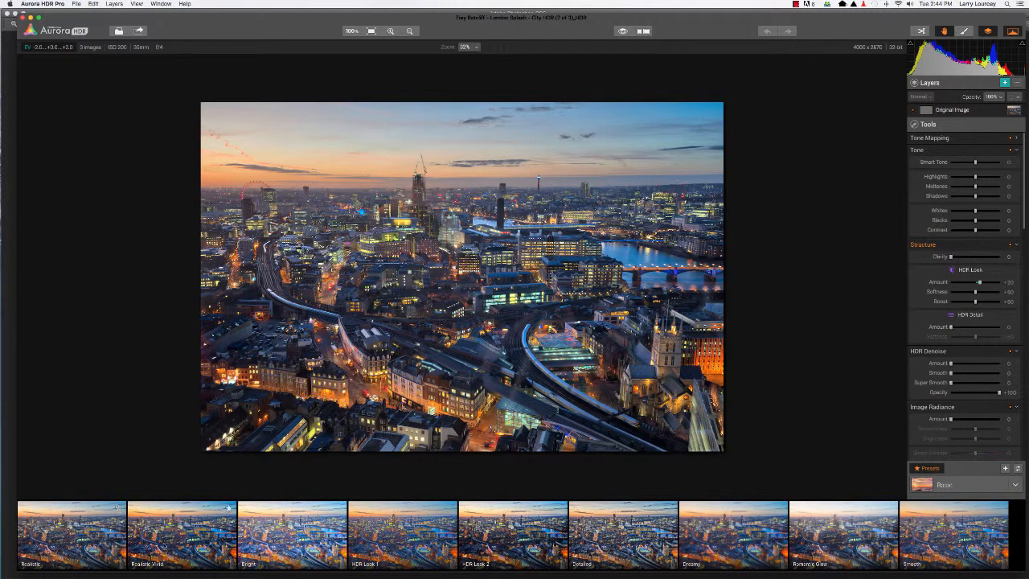
pyautogui.click(168, 547)
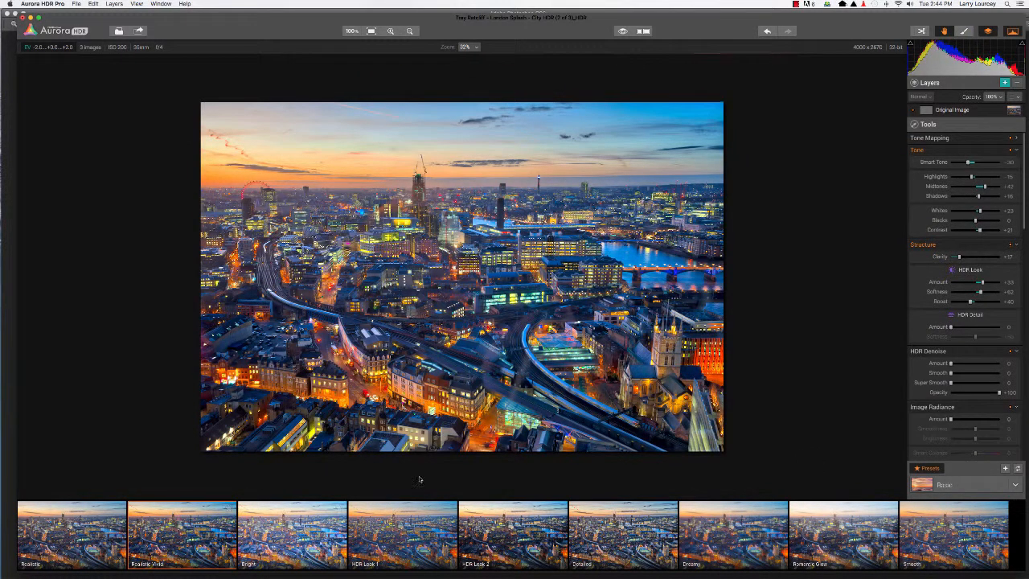
pyautogui.click(318, 546)
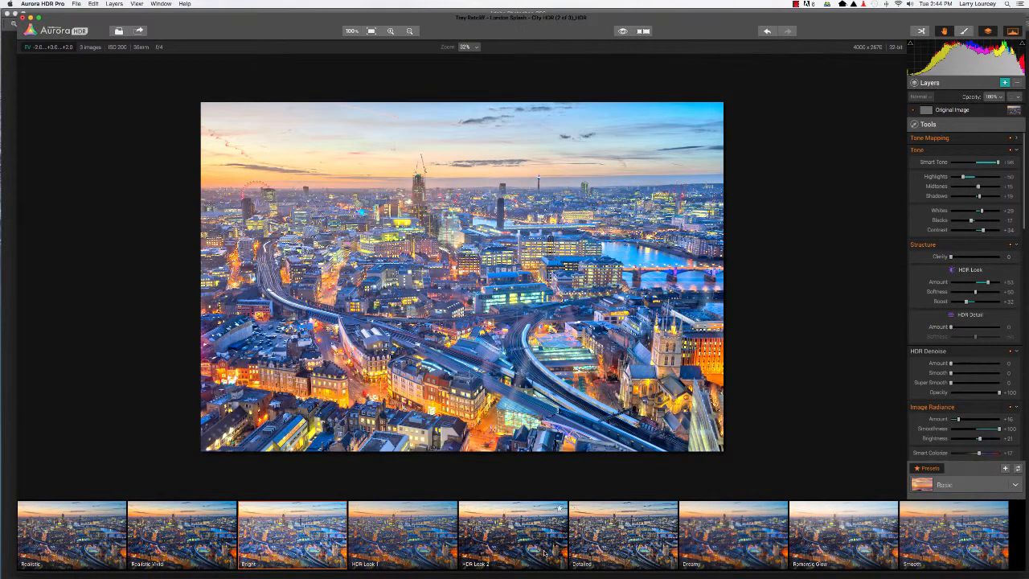
pyautogui.click(544, 552)
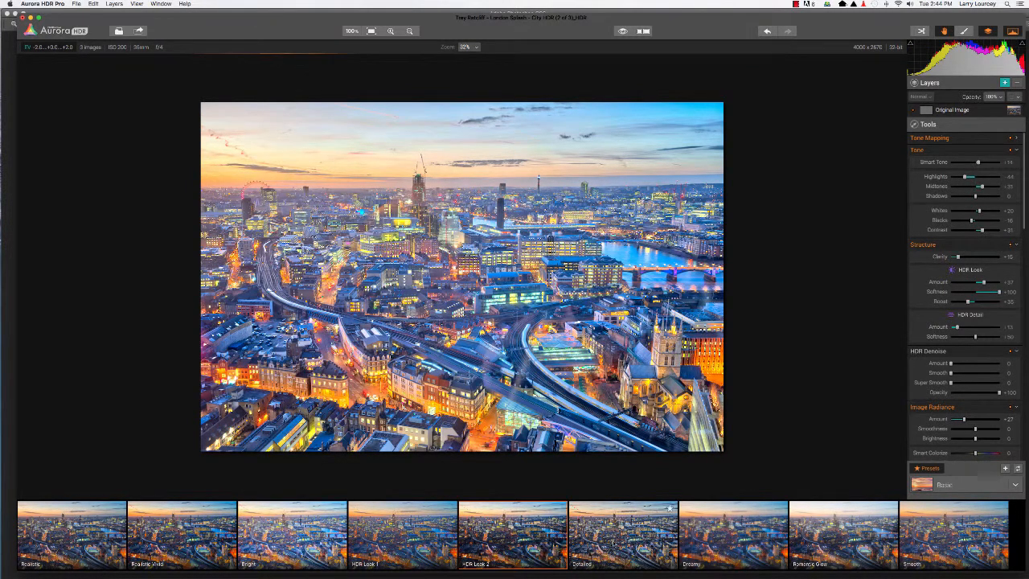
pyautogui.click(843, 539)
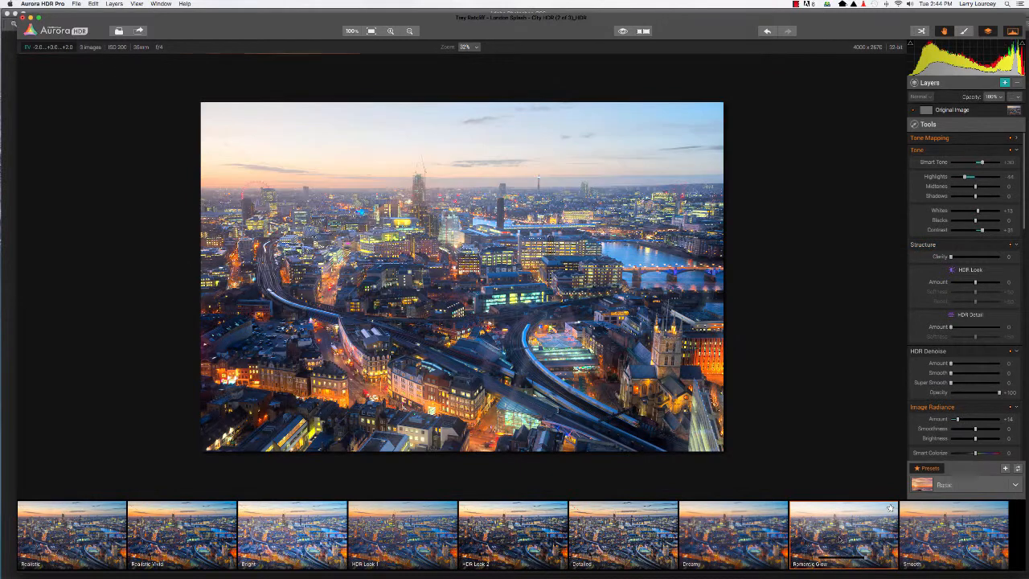
# - Try the First Time I Did Mushrooms, Chocolate and Wine, and Black Truffle Salt presets from the Trey Ratcliff Presets category
pyautogui.click(1017, 486)
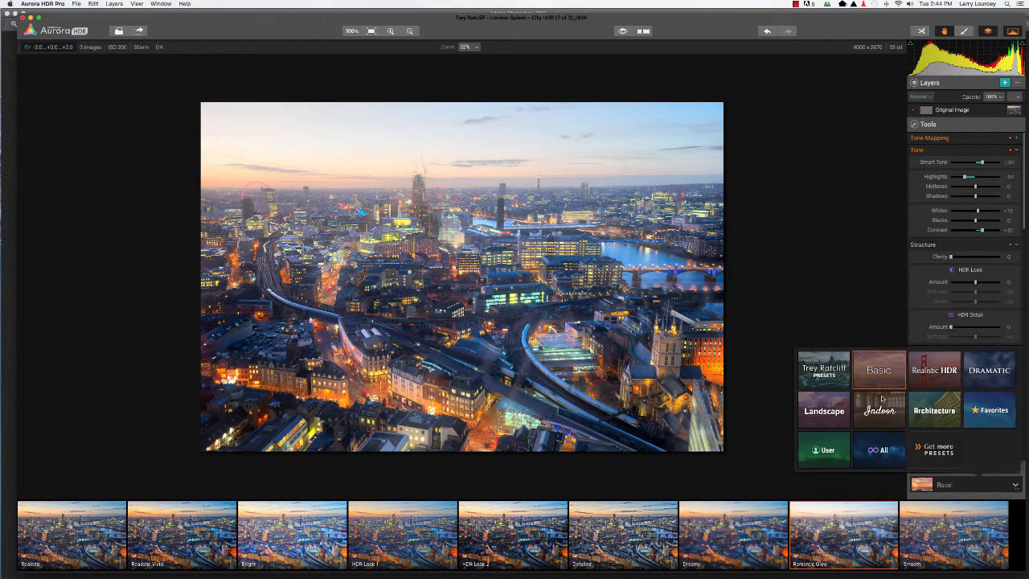
pyautogui.click(823, 375)
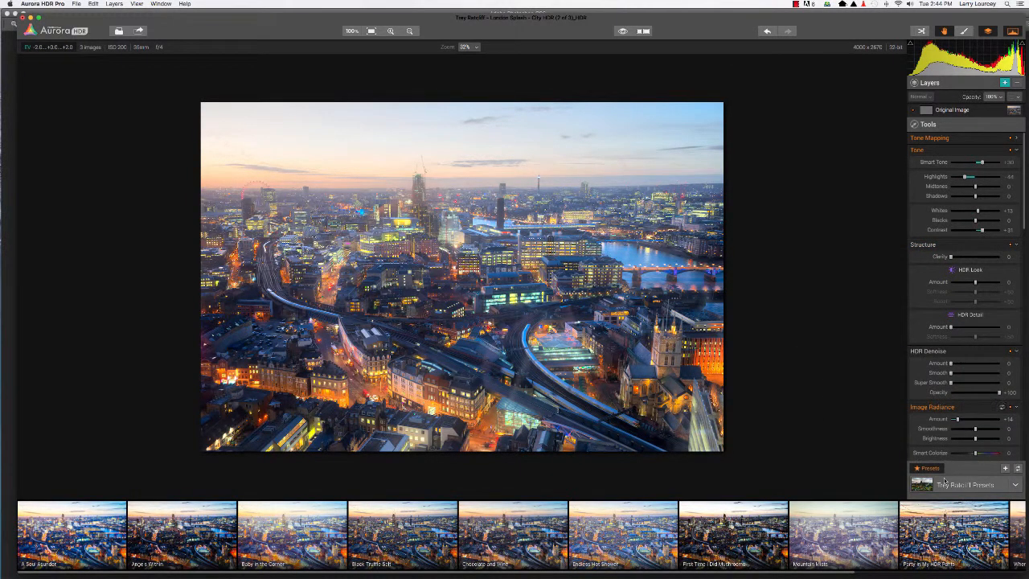
pyautogui.click(734, 534)
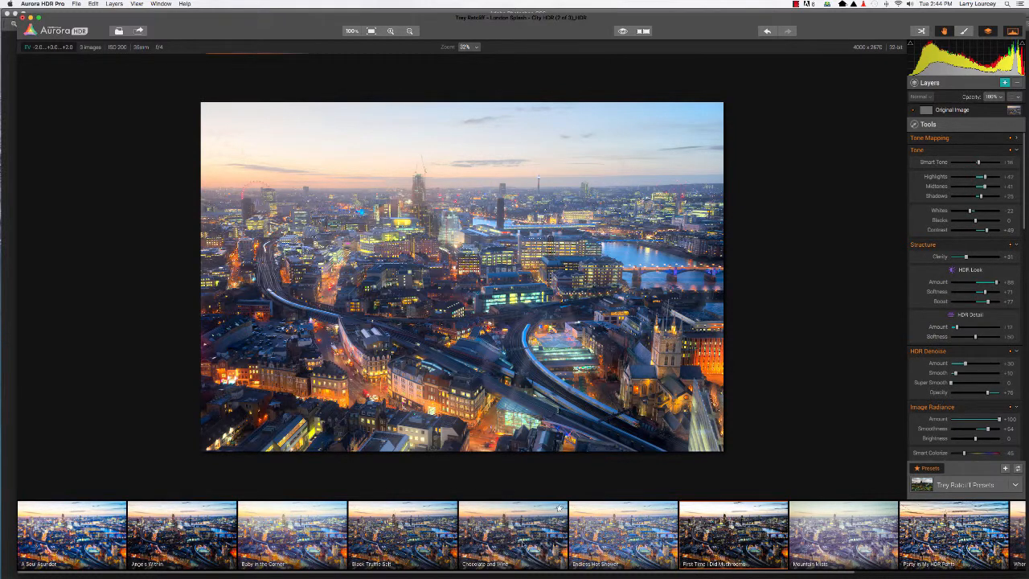
pyautogui.click(506, 542)
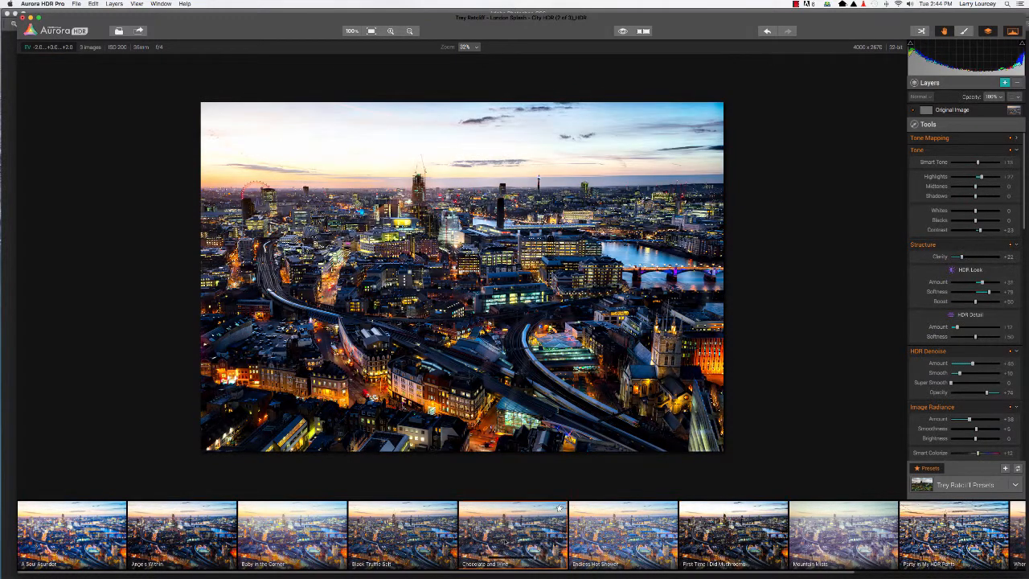
pyautogui.click(407, 549)
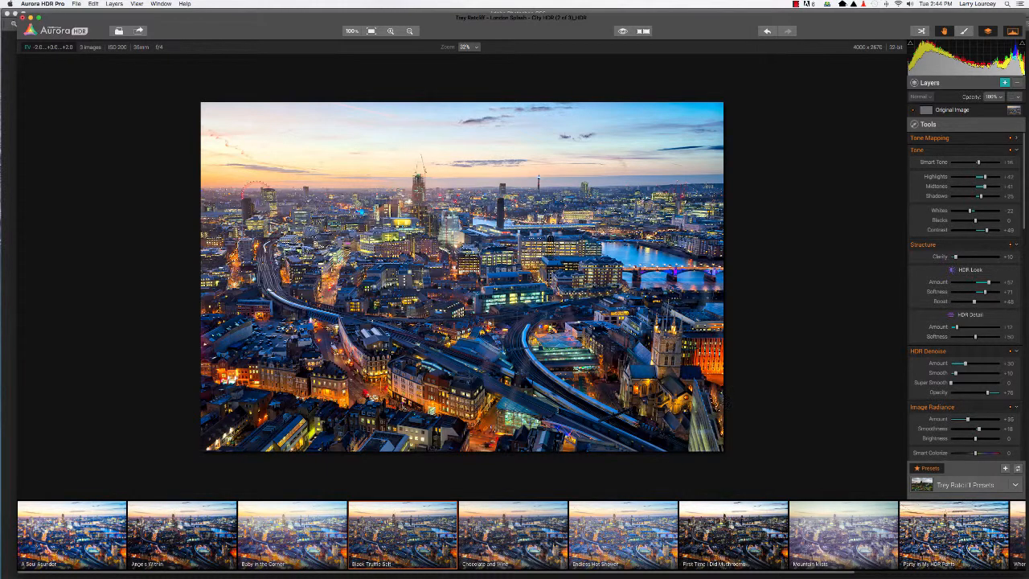
# - Apply the Realistic preset from the Basic category to the image
pyautogui.moveTo(331, 505)
pyautogui.click(1015, 486)
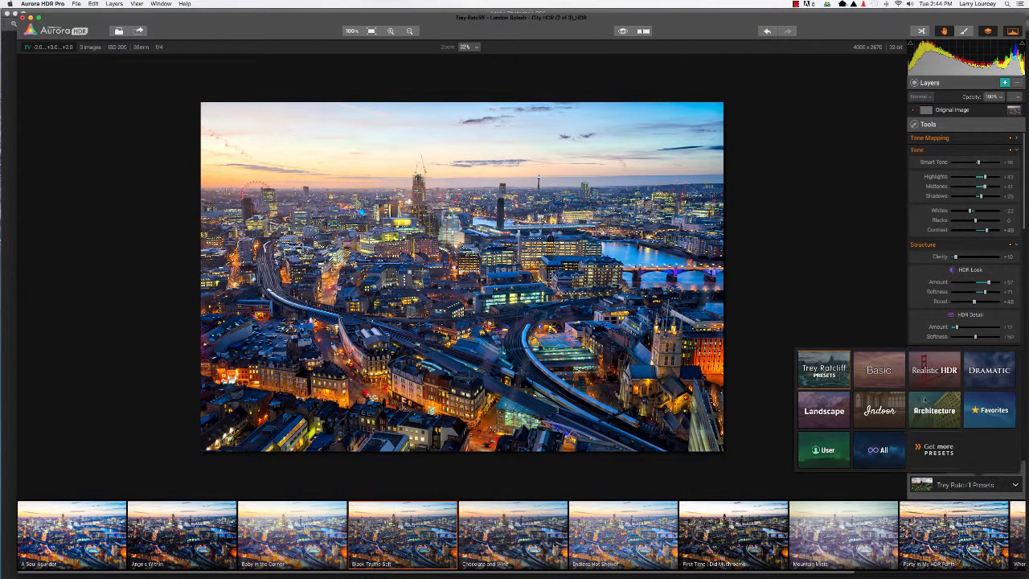
pyautogui.click(887, 378)
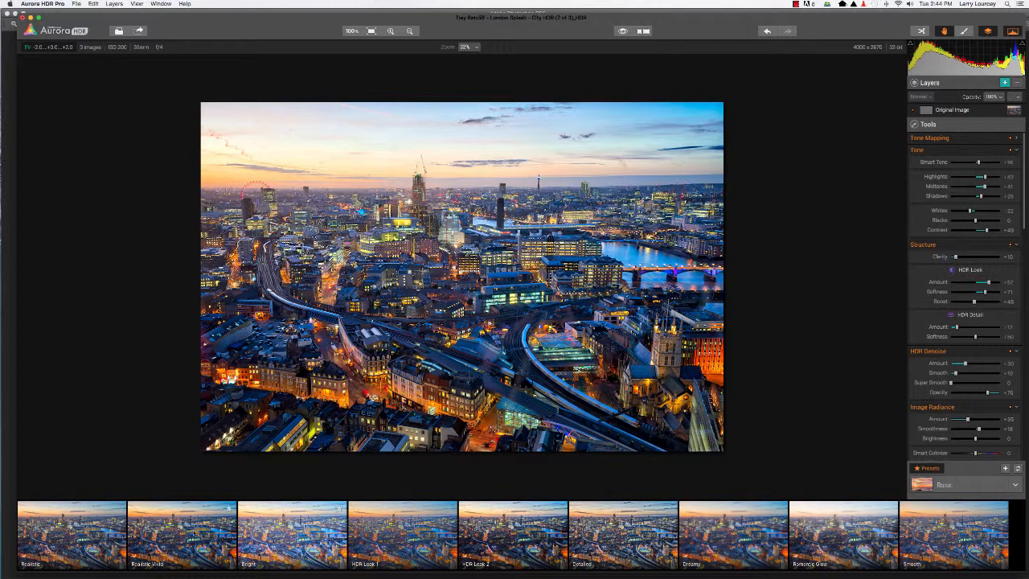
pyautogui.click(92, 547)
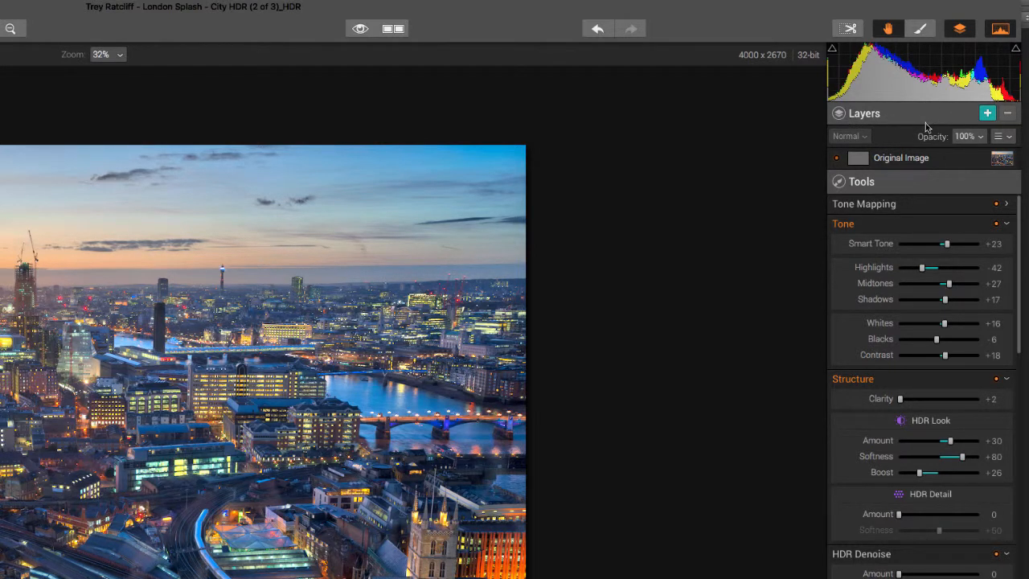
# - Add a layer named "detailed" and compare the image with that layer hidden and shown
pyautogui.click(987, 115)
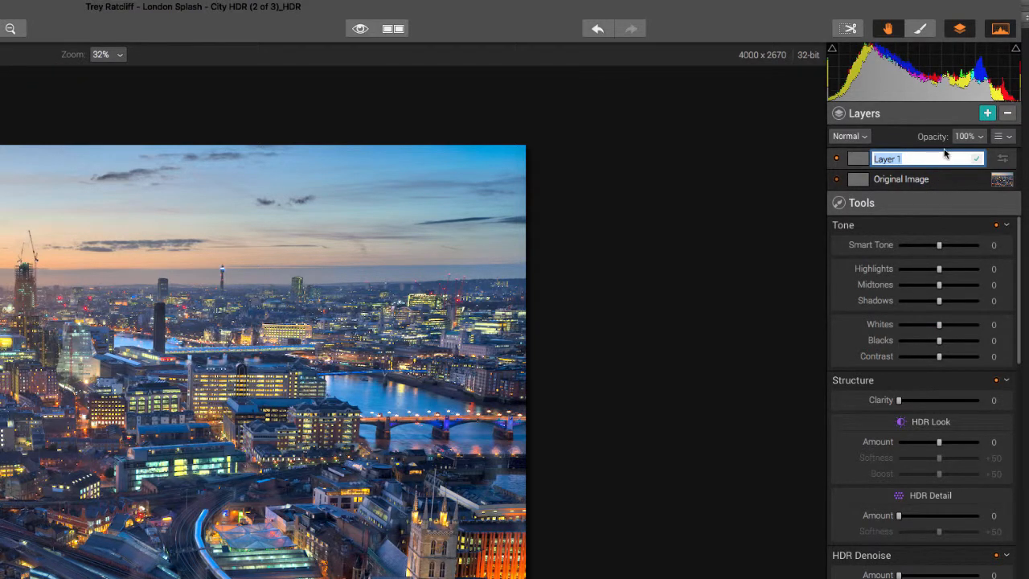
pyautogui.write('detailed')
pyautogui.press('Return')
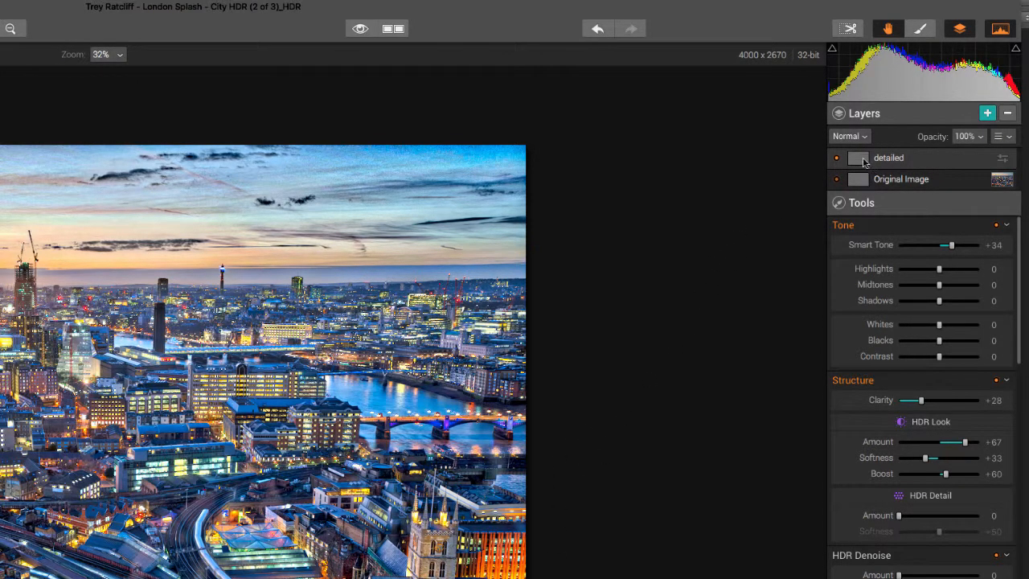
pyautogui.click(836, 159)
pyautogui.click(837, 160)
pyautogui.click(838, 159)
pyautogui.click(839, 159)
# - Set the "detailed" layer's opacity to 30% and its blend mode to Overlay
pyautogui.click(980, 140)
pyautogui.moveTo(984, 161); pyautogui.dragTo(952, 162)
pyautogui.click(864, 136)
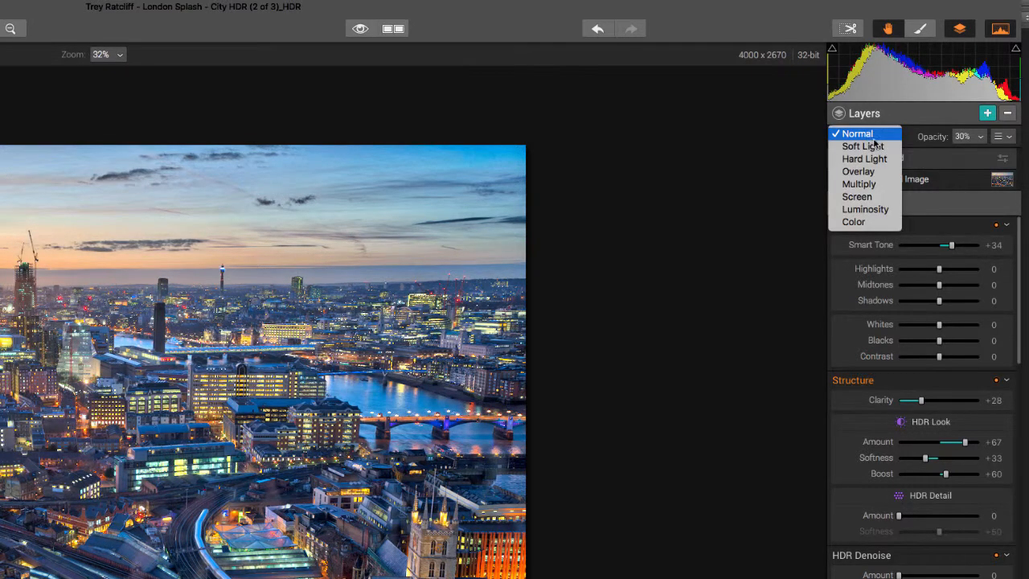
pyautogui.click(859, 171)
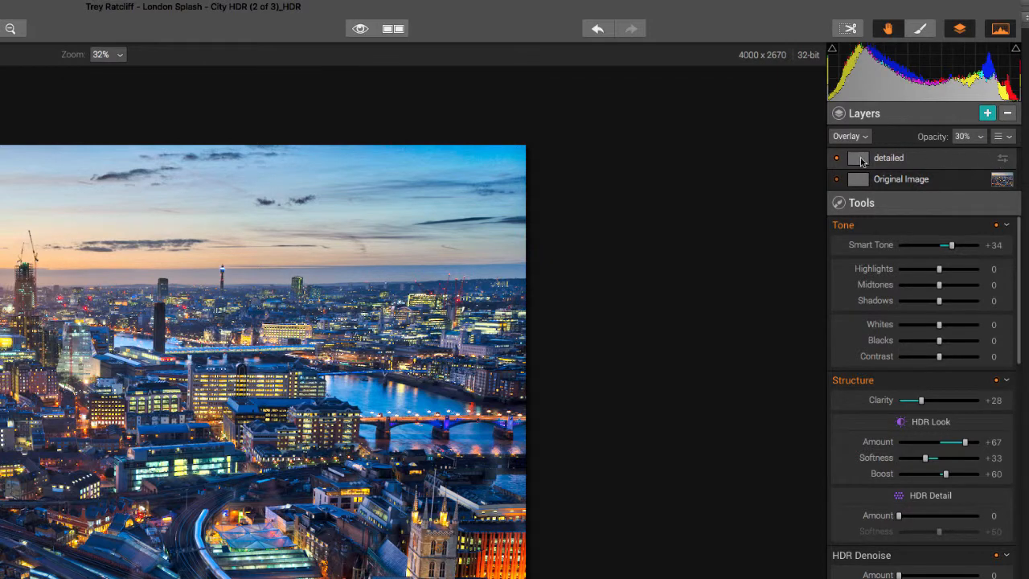
# - Check the image with the "detailed" layer hidden and shown, and delete that layer
pyautogui.click(838, 159)
pyautogui.click(838, 159)
pyautogui.click(1008, 115)
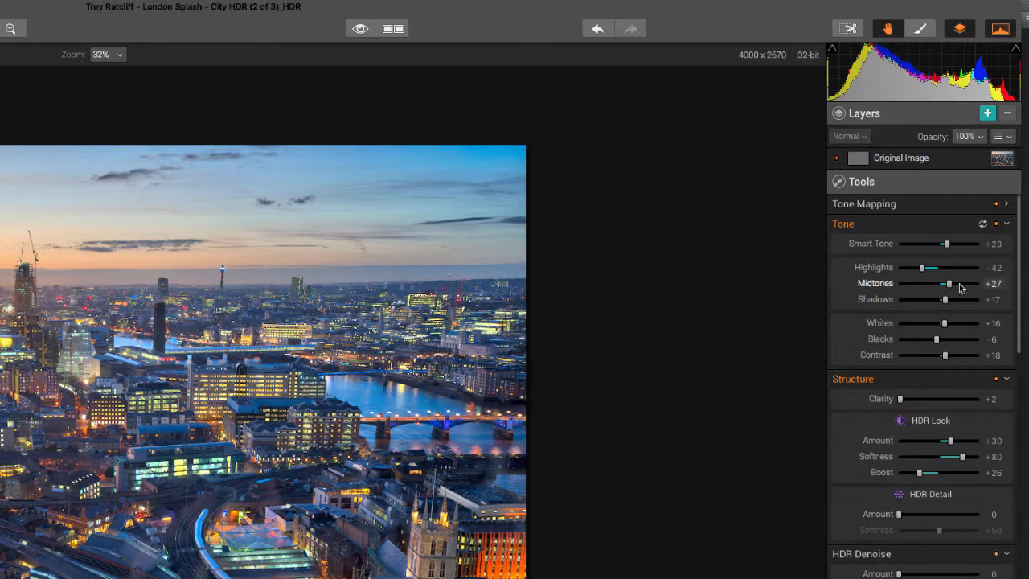
pyautogui.click(871, 383)
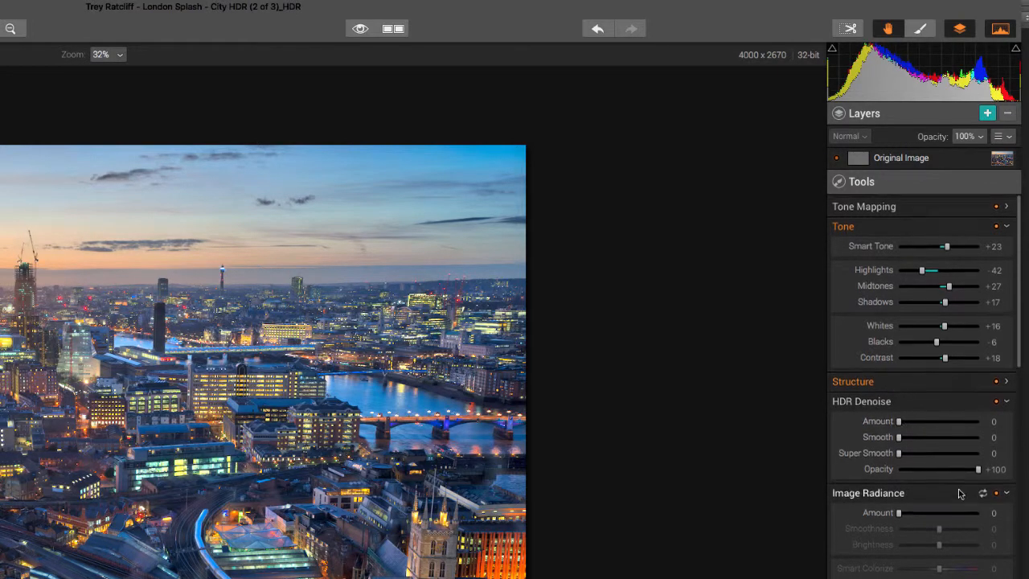
pyautogui.scroll(-5, 958, 478)
pyautogui.scroll(2, 959, 479)
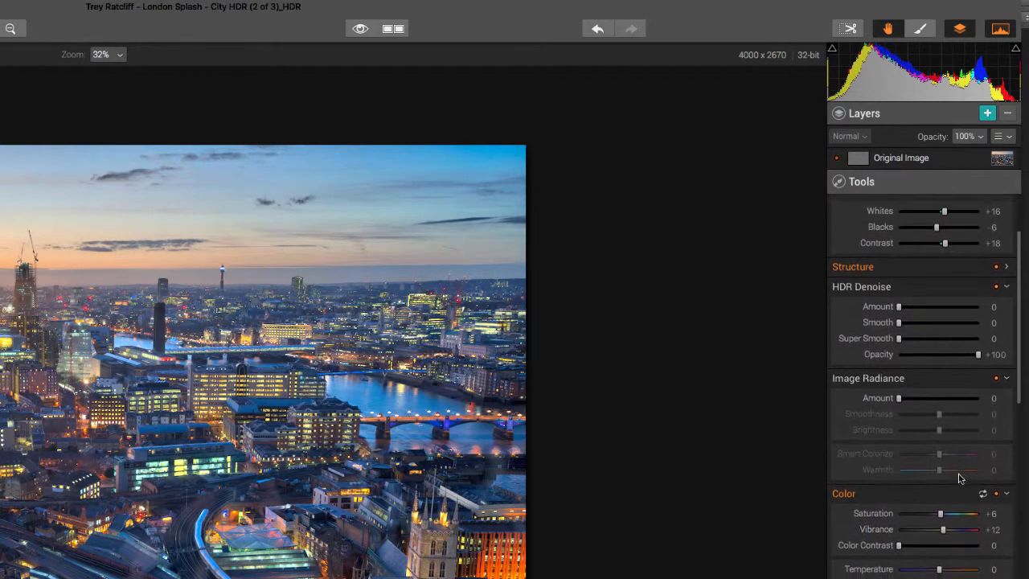
pyautogui.click(859, 298)
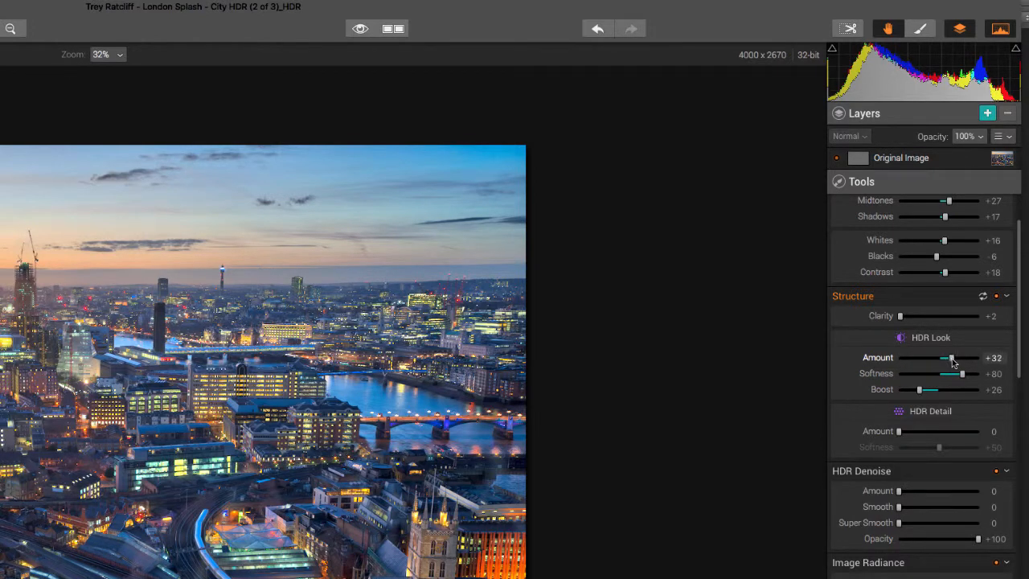
# - Set the HDR Look Amount to 38 and its Boost to 33 in the Structure adjustments
pyautogui.moveTo(953, 361); pyautogui.dragTo(956, 359)
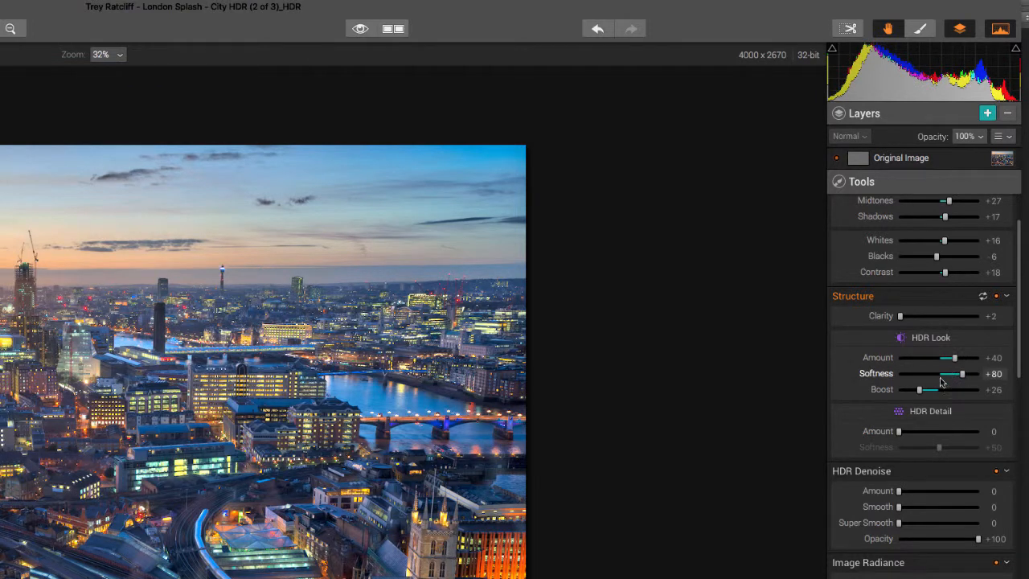
pyautogui.moveTo(925, 392); pyautogui.dragTo(928, 391)
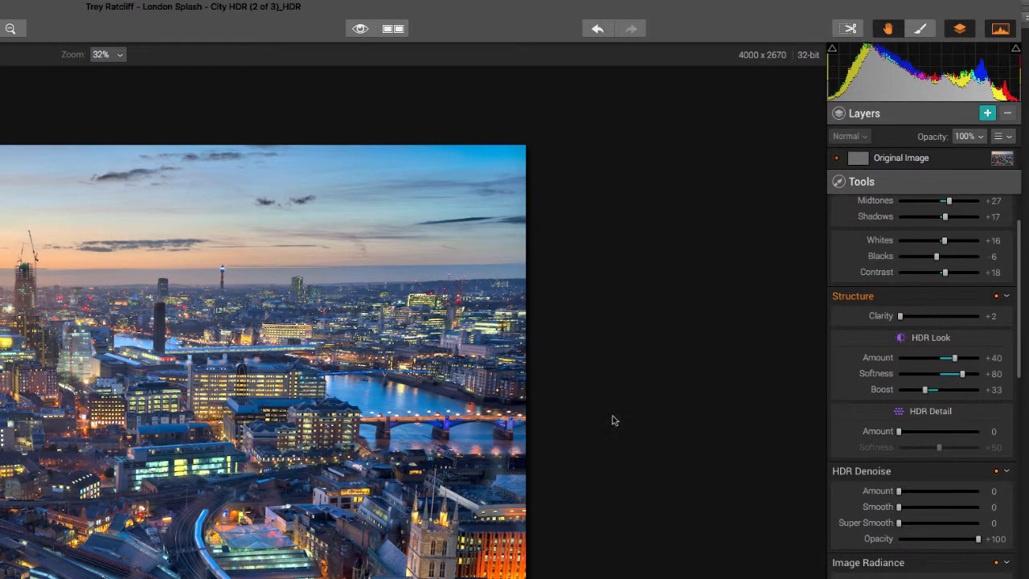
pyautogui.moveTo(956, 358); pyautogui.dragTo(954, 358)
# - Raise the Structure Clarity to 26 and set the HDR Detail Amount to 38
pyautogui.moveTo(901, 316); pyautogui.dragTo(920, 316)
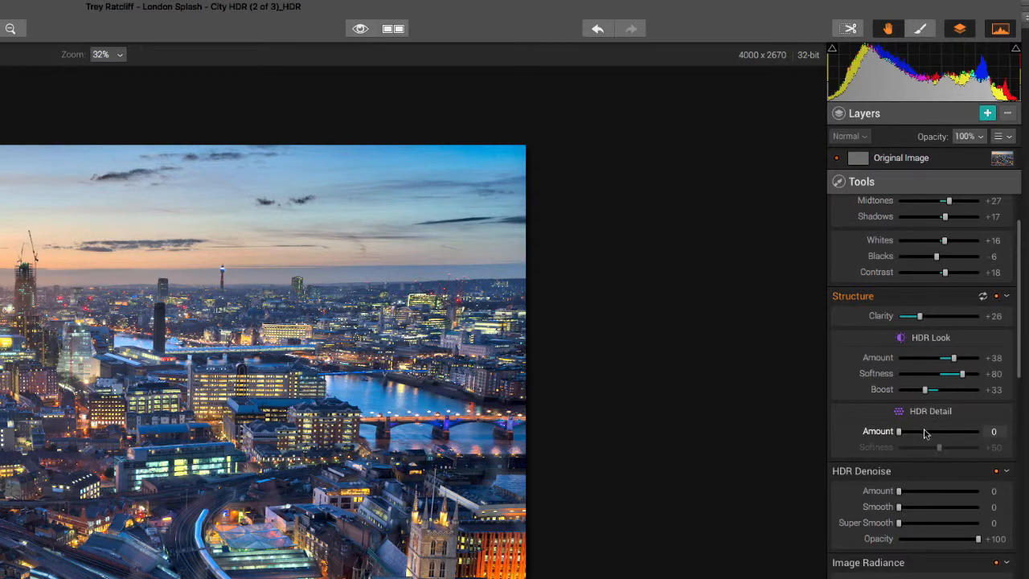
pyautogui.moveTo(899, 432); pyautogui.dragTo(915, 432)
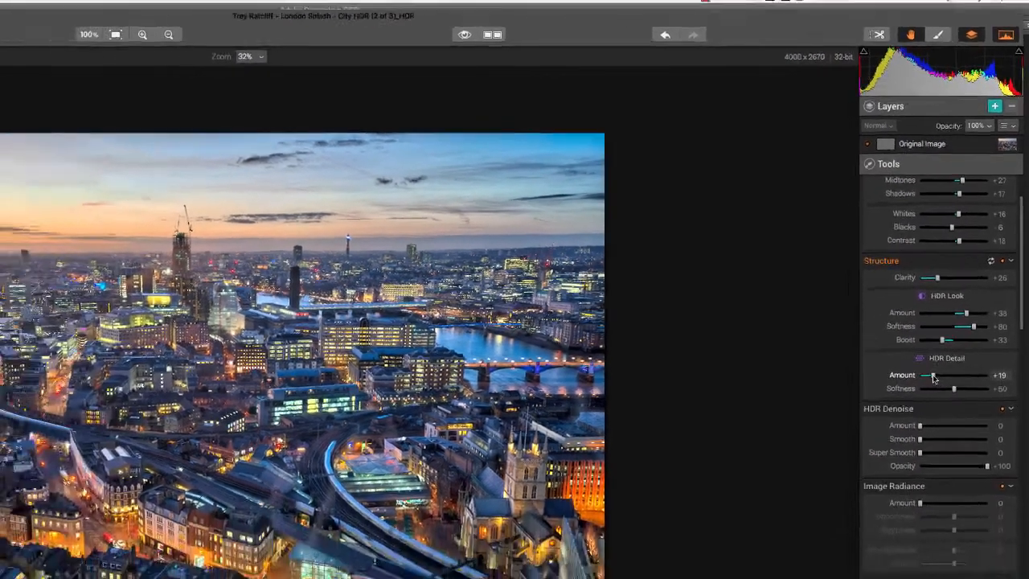
pyautogui.moveTo(934, 377); pyautogui.dragTo(947, 376)
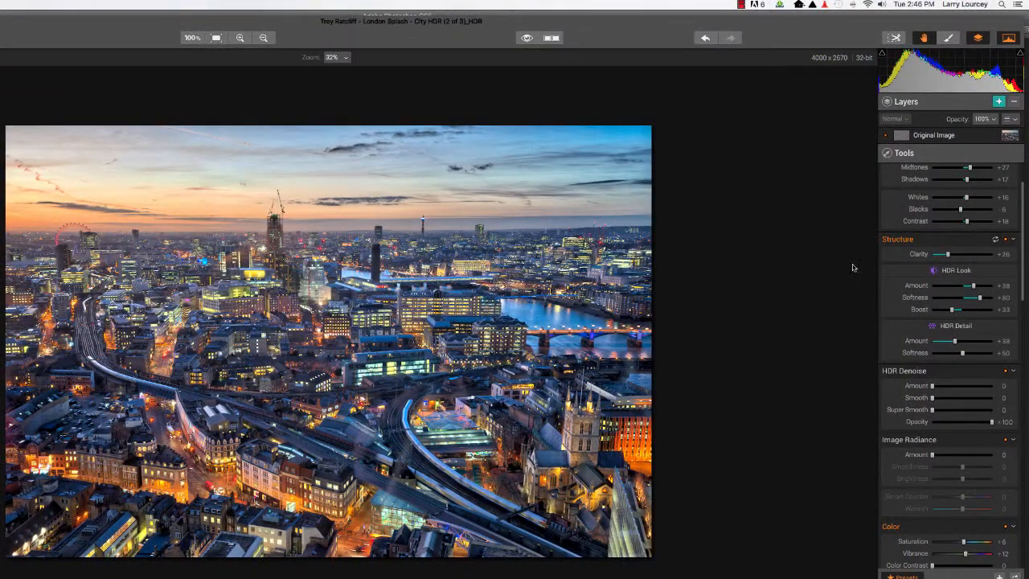
# - Compare the edited image with the original by toggling the before view on and off several times
pyautogui.click(526, 38)
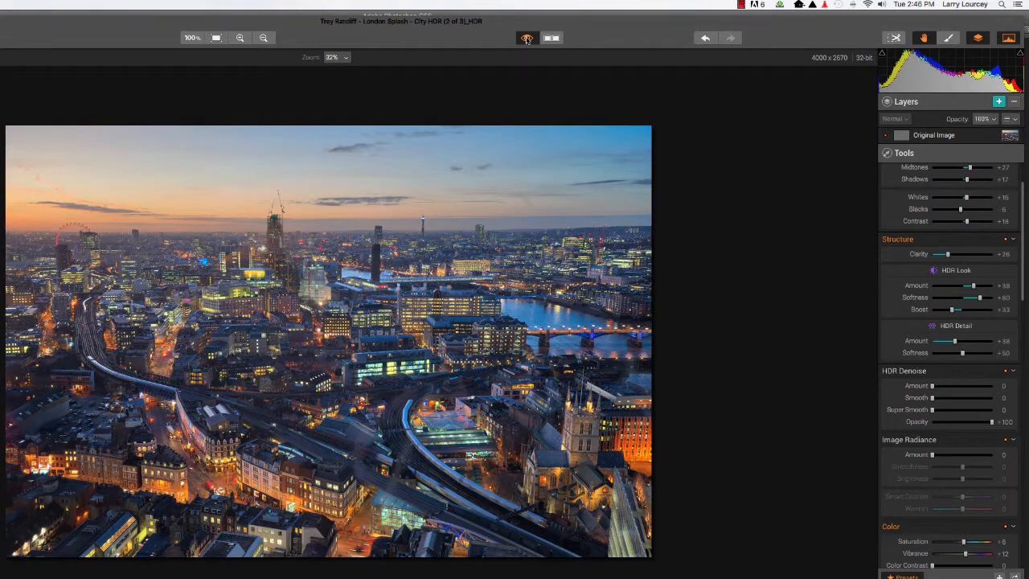
pyautogui.click(527, 38)
pyautogui.click(527, 38)
pyautogui.click(527, 38)
pyautogui.click(527, 39)
pyautogui.click(526, 38)
pyautogui.click(527, 39)
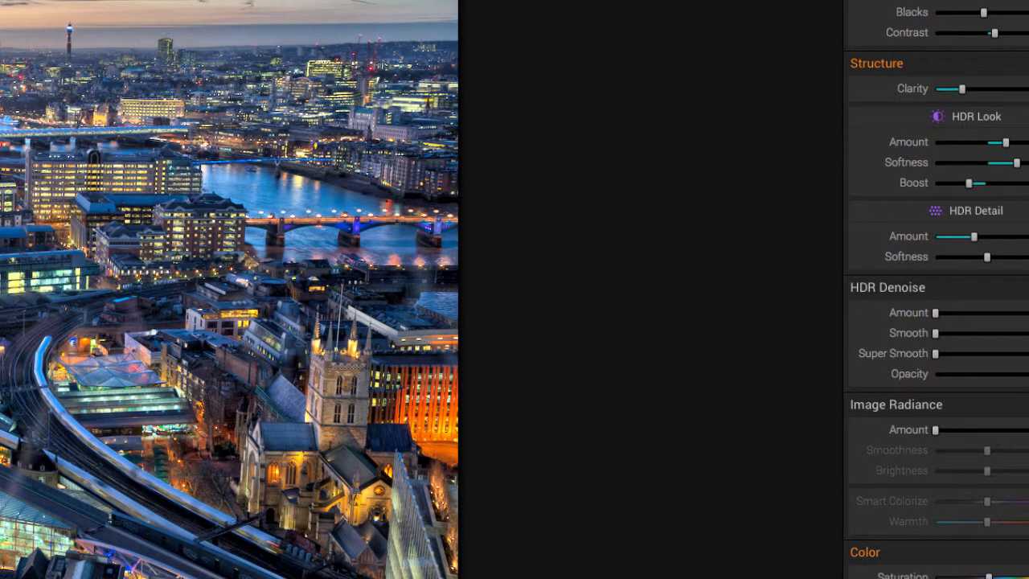
pyautogui.scroll(3, 937, 8)
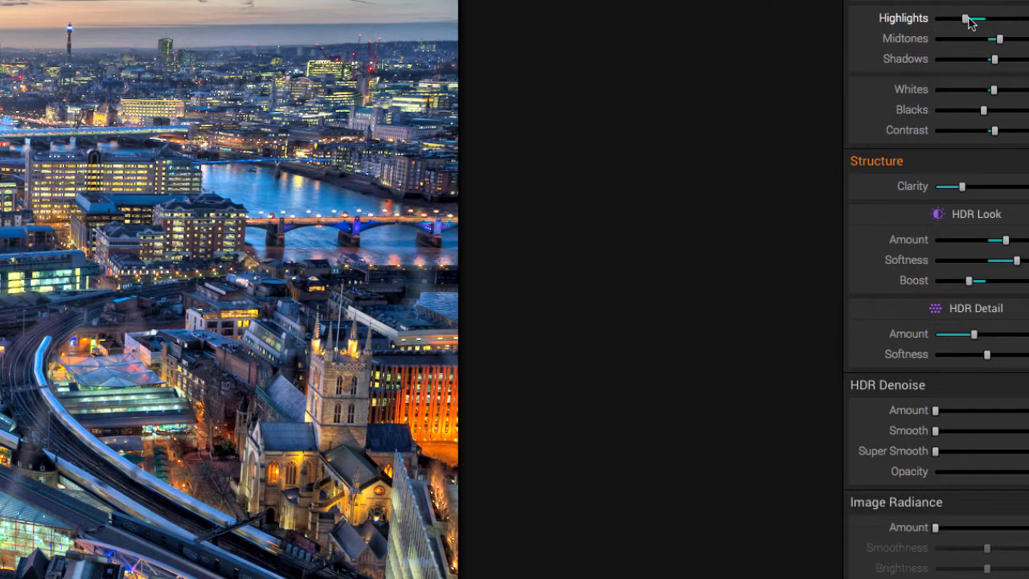
# - Set the tone Highlights to -34 and the HDR Denoise Amount to 6
pyautogui.moveTo(970, 17); pyautogui.dragTo(973, 18)
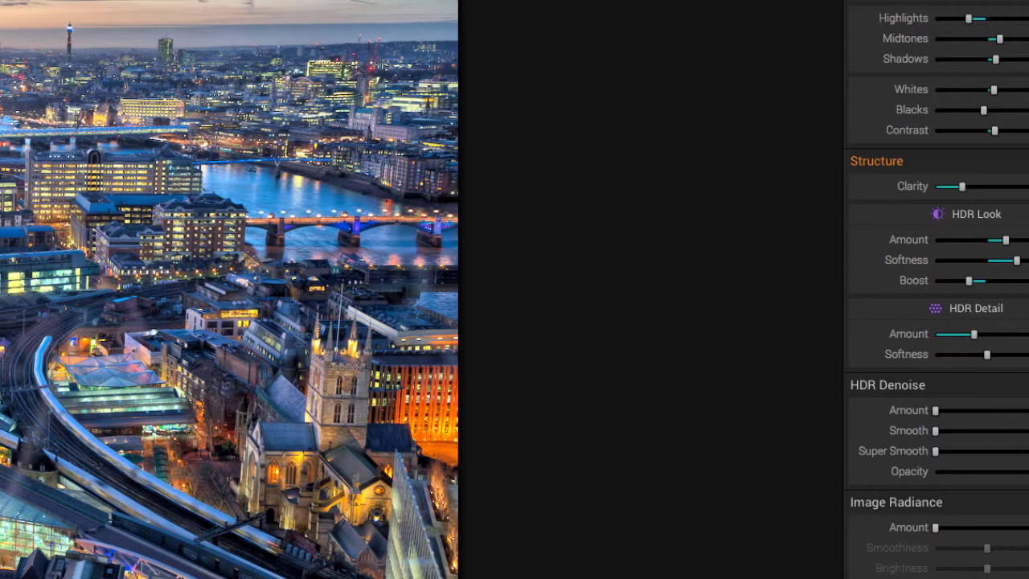
pyautogui.scroll(-3, 980, 194)
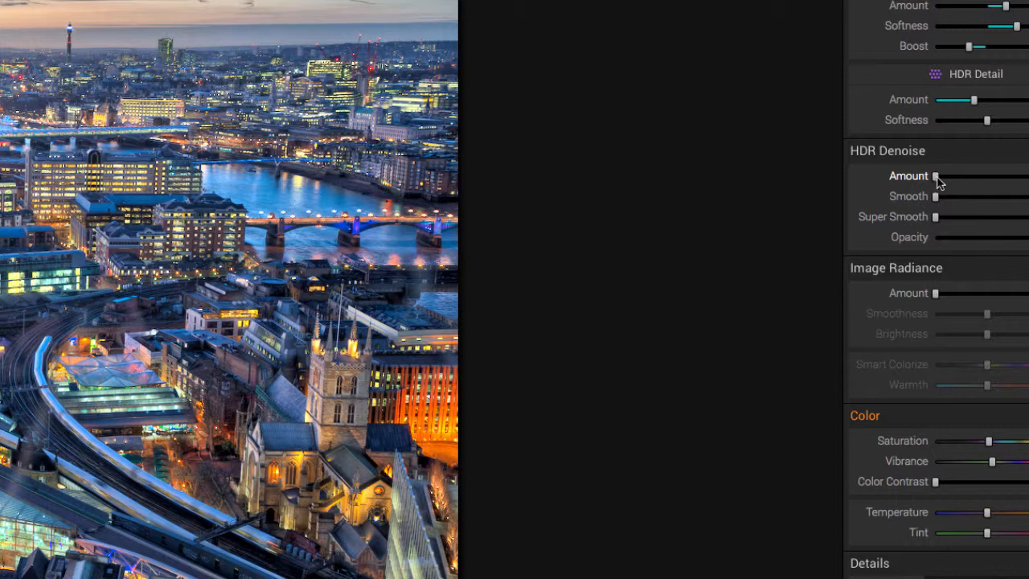
pyautogui.moveTo(936, 176); pyautogui.dragTo(1020, 183)
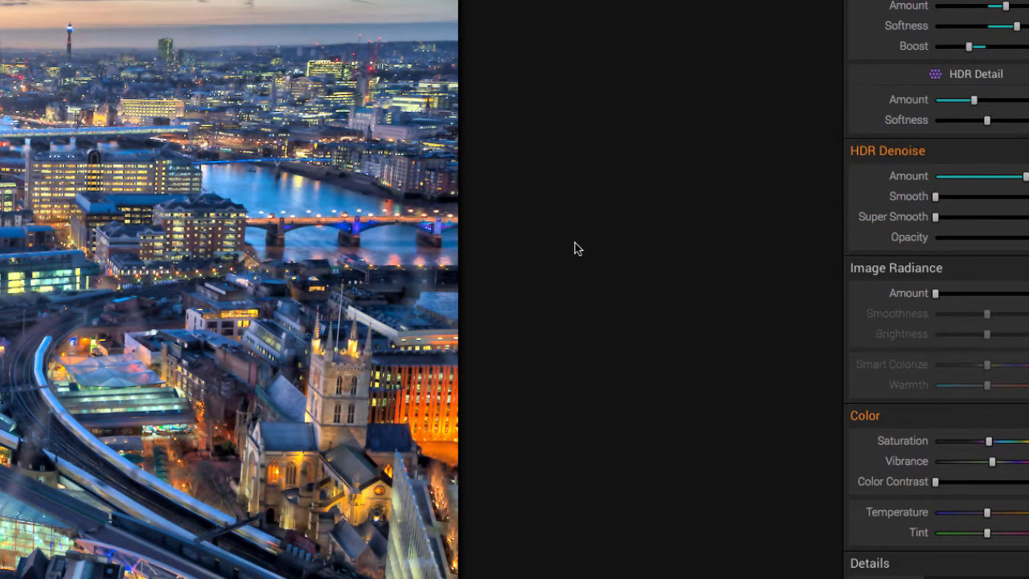
pyautogui.moveTo(1004, 186); pyautogui.dragTo(941, 189)
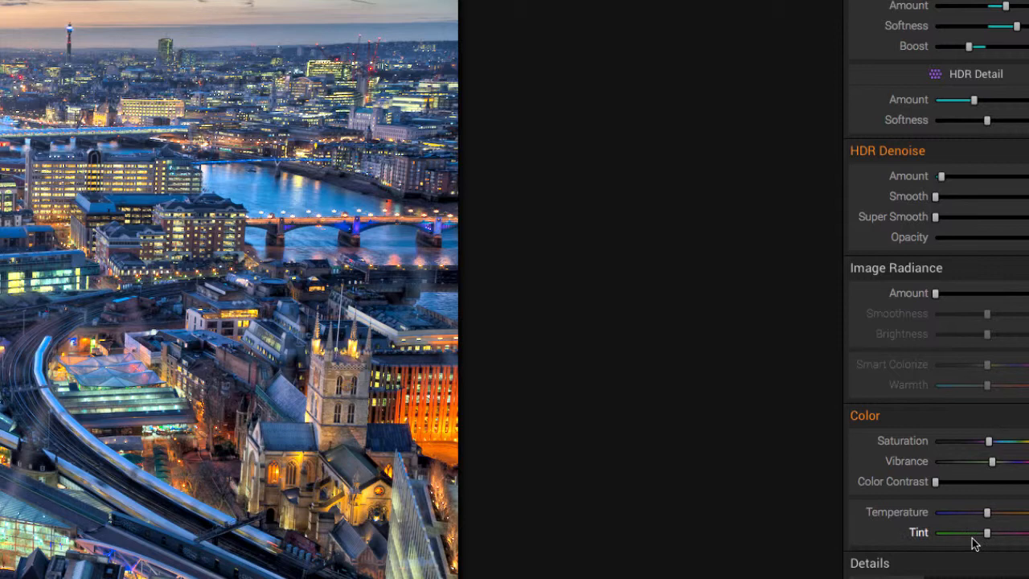
# - Raise the Red saturation slightly in the Color Filter and add a reddish highlight tint by increasing the Color Toning Highlights Saturation
pyautogui.scroll(-5, 1004, 466)
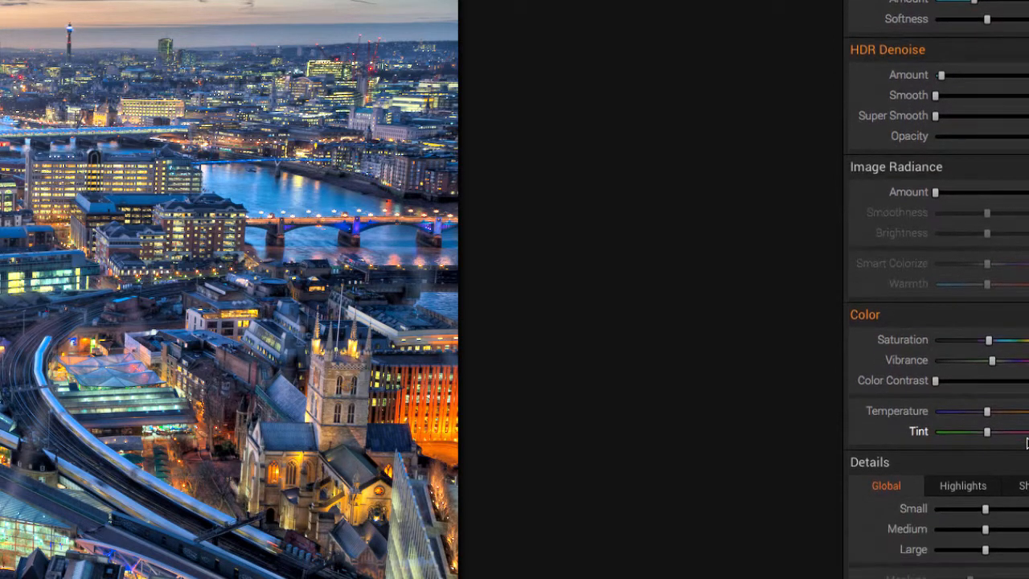
pyautogui.scroll(-3, 875, 298)
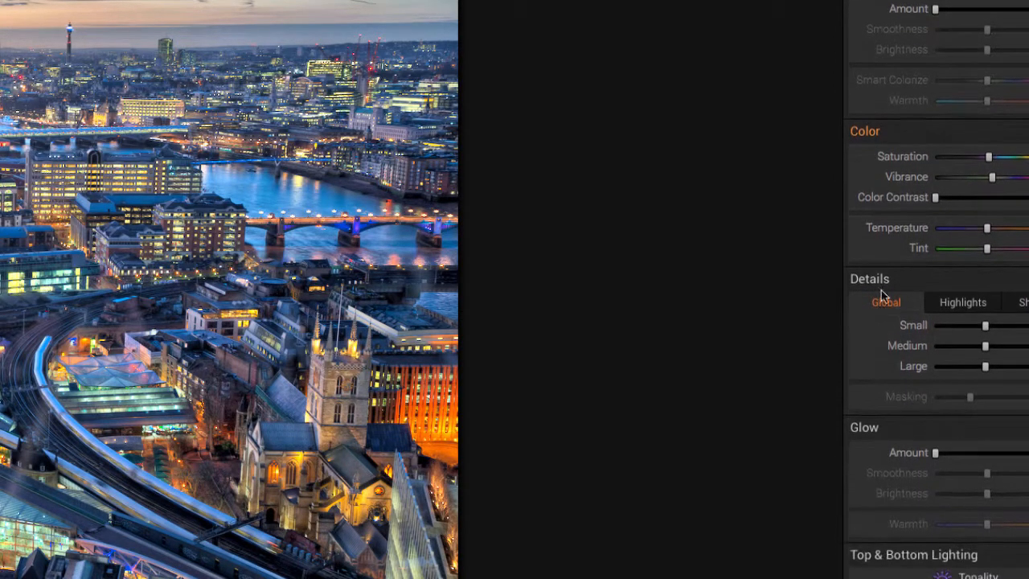
pyautogui.scroll(-2, 881, 308)
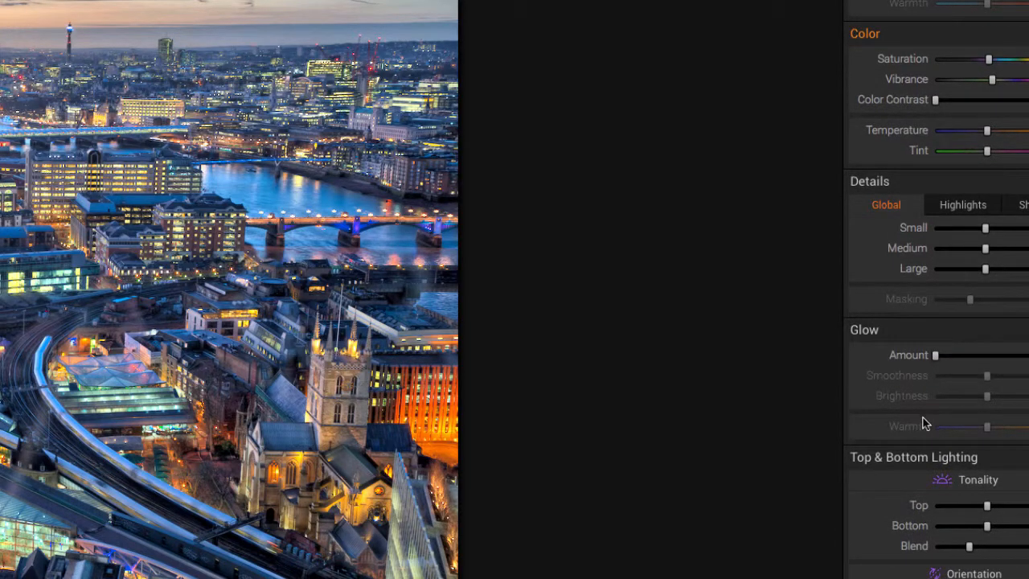
pyautogui.scroll(-5, 923, 424)
pyautogui.scroll(-10, 938, 391)
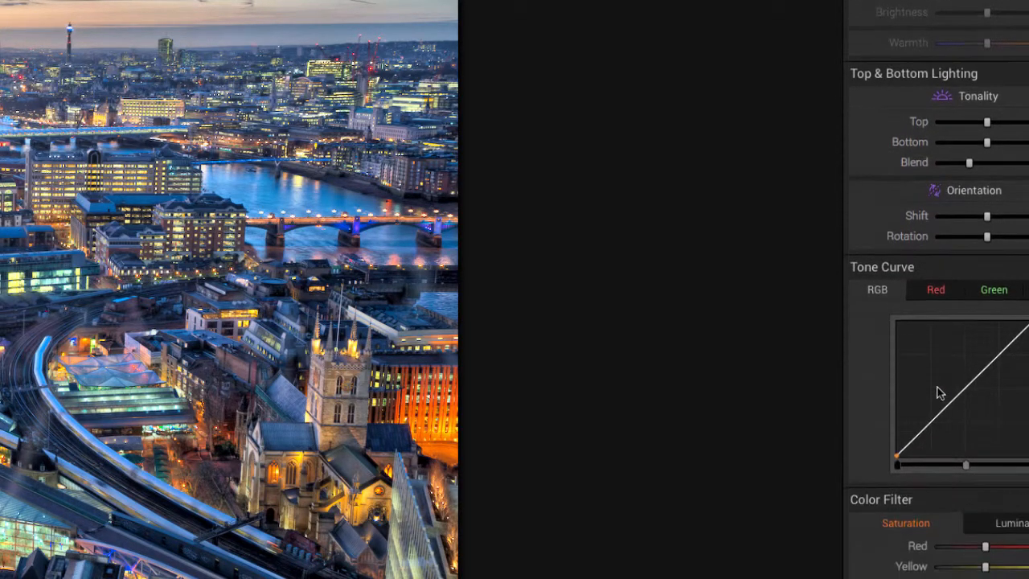
pyautogui.scroll(-8, 938, 391)
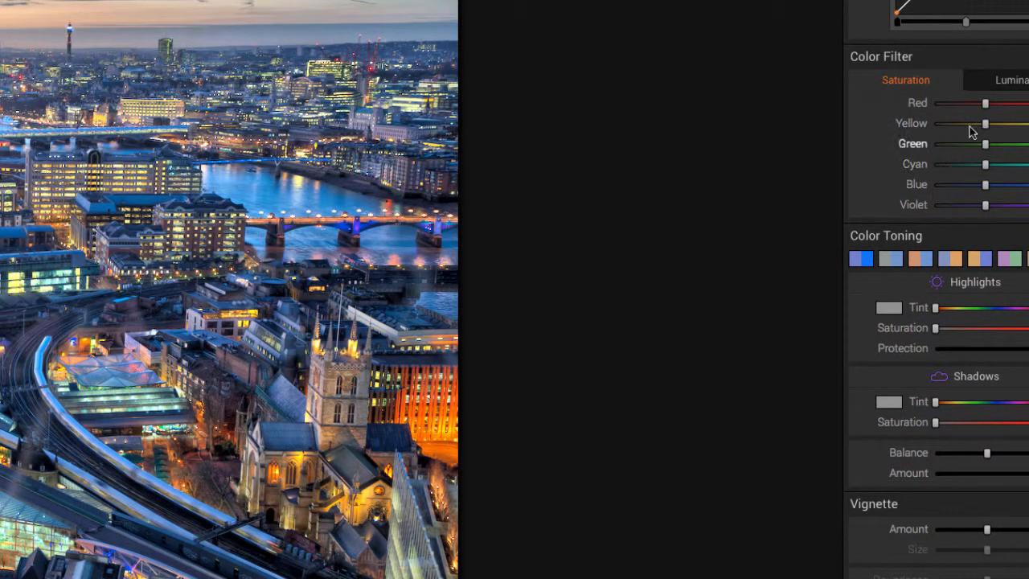
pyautogui.moveTo(986, 103); pyautogui.dragTo(993, 103)
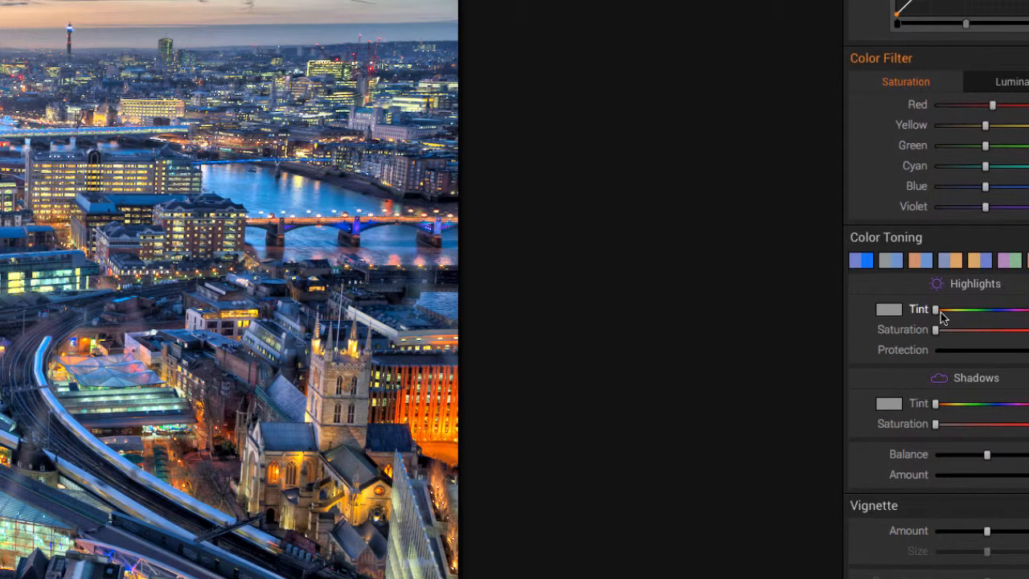
pyautogui.moveTo(939, 328); pyautogui.dragTo(972, 335)
# - Raise the Vignette Amount and Size slightly above their neutral values
pyautogui.scroll(-3, 917, 407)
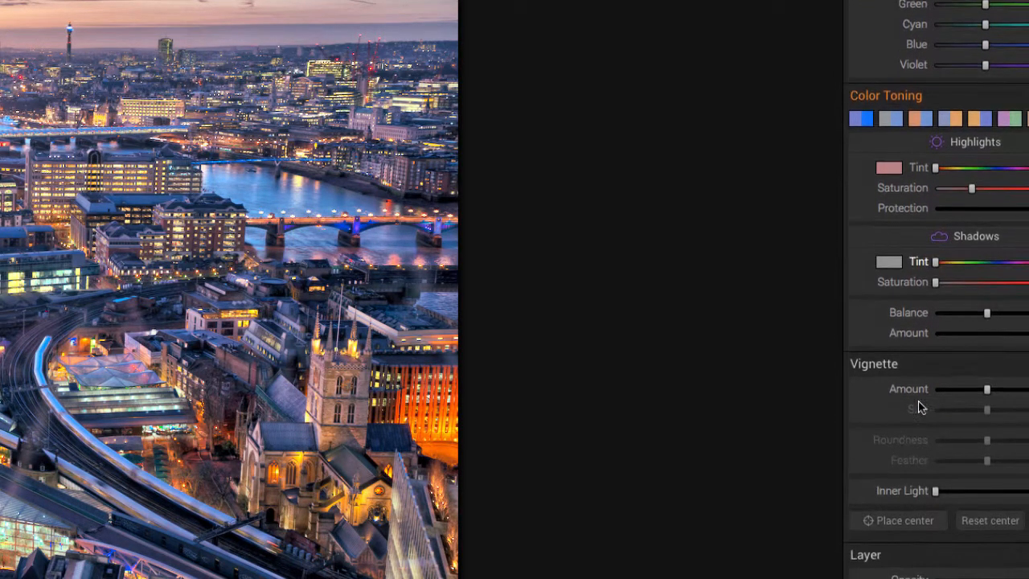
pyautogui.moveTo(990, 375); pyautogui.dragTo(997, 402)
pyautogui.scroll(-1, 940, 430)
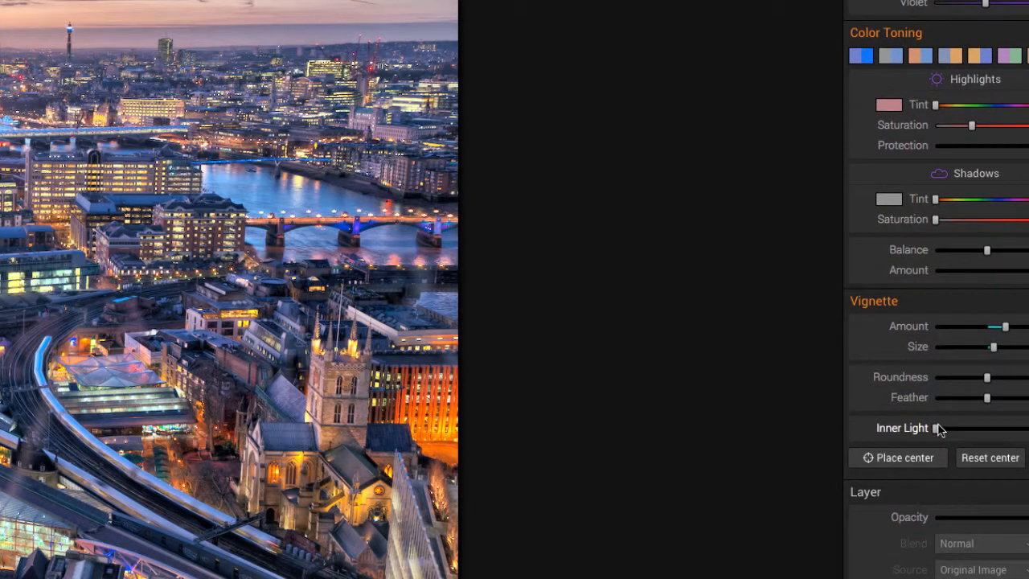
pyautogui.scroll(20, 944, 429)
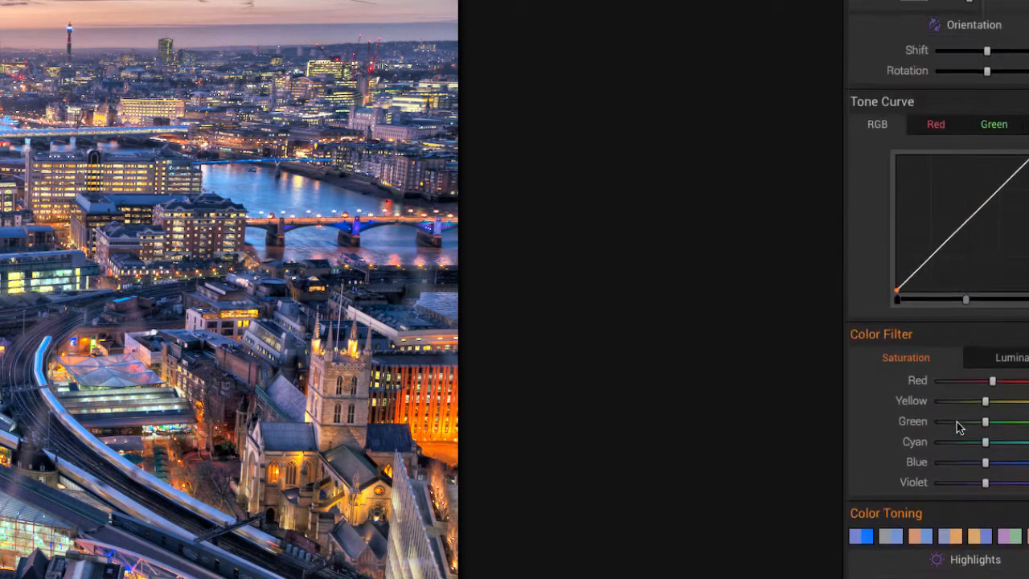
pyautogui.scroll(-15, 957, 427)
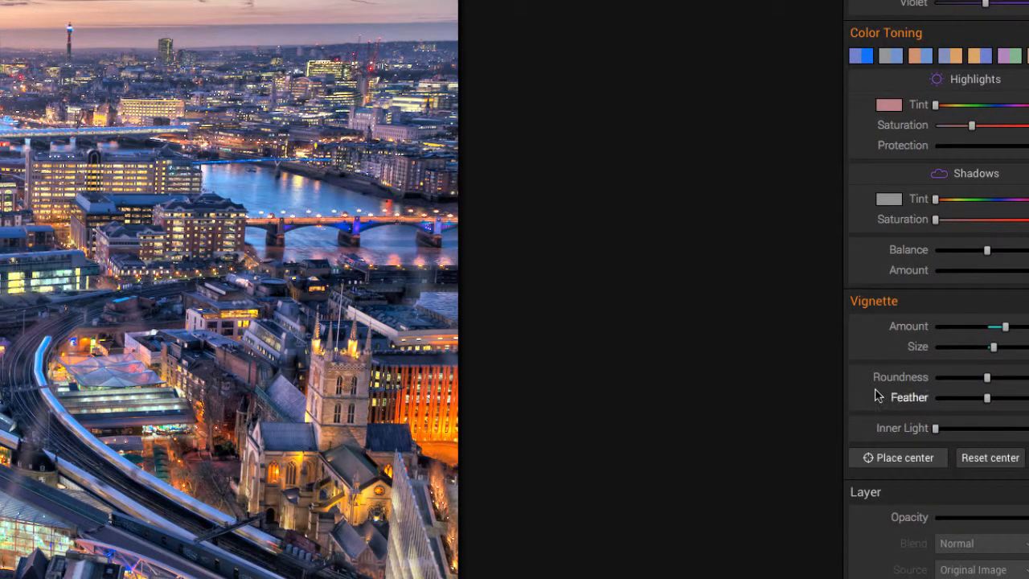
# - Set the HDR Look Amount in the Structure adjustments to 48
pyautogui.scroll(5, 987, 212)
pyautogui.scroll(15, 988, 212)
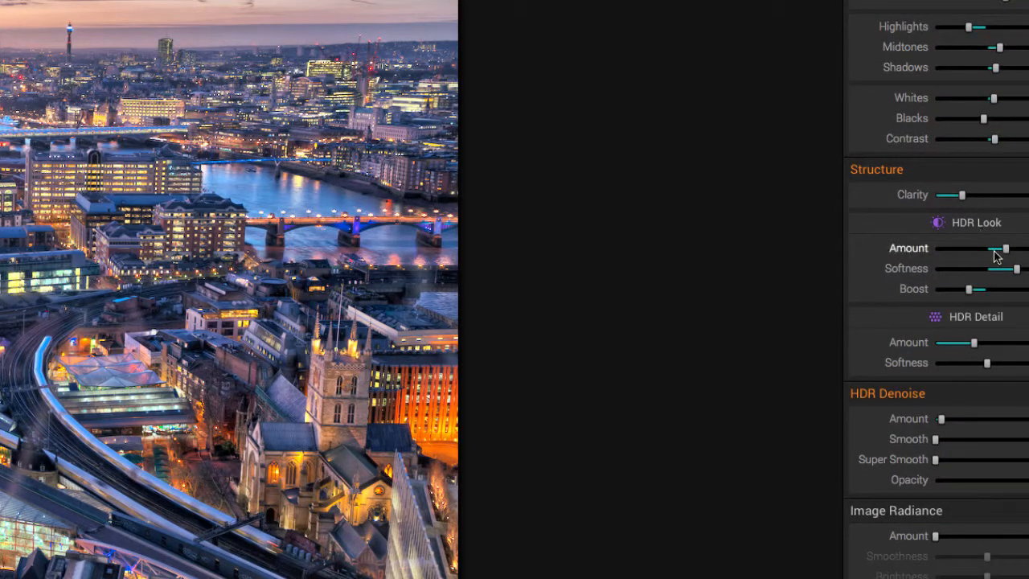
pyautogui.moveTo(1007, 249); pyautogui.dragTo(1012, 250)
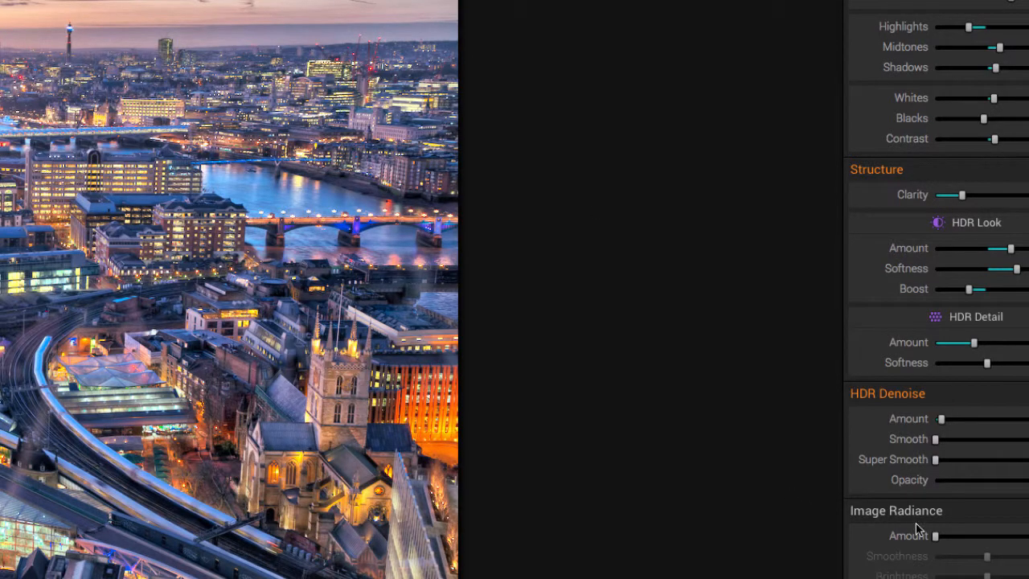
# - Add a subtle glow to the image with a Glow Amount of 18
pyautogui.scroll(-10, 915, 524)
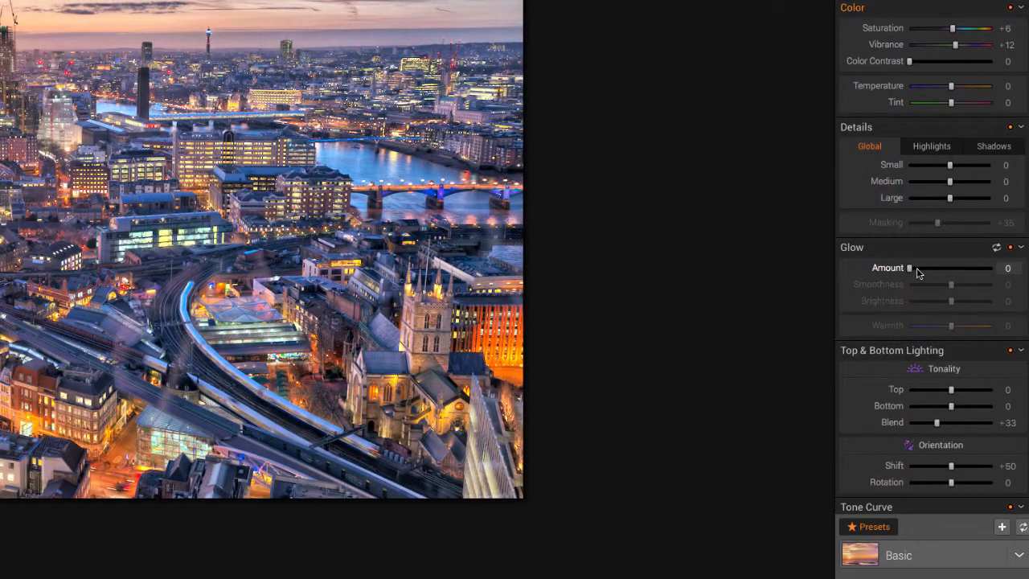
pyautogui.moveTo(917, 272); pyautogui.dragTo(943, 271)
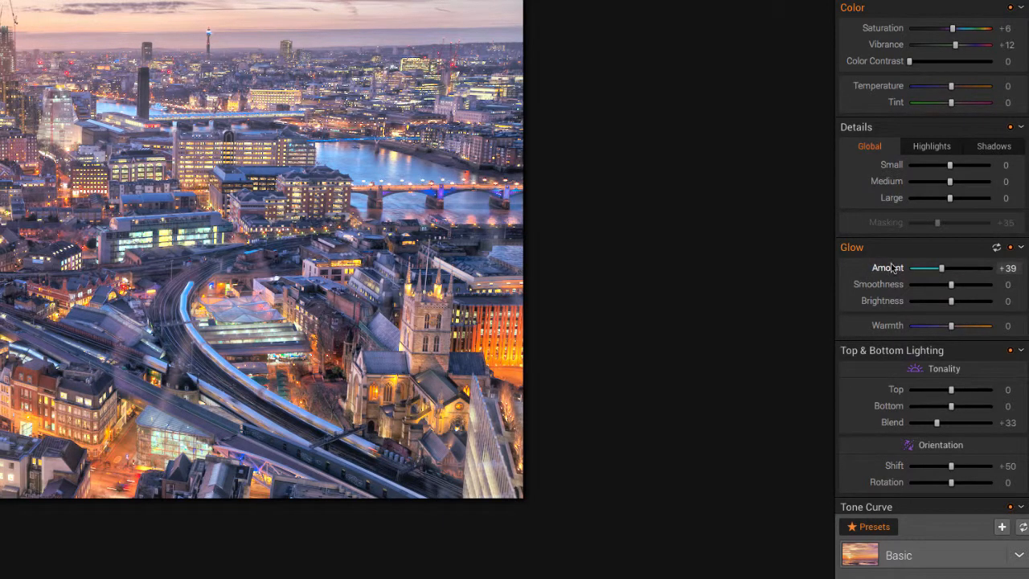
pyautogui.moveTo(946, 275); pyautogui.dragTo(927, 280)
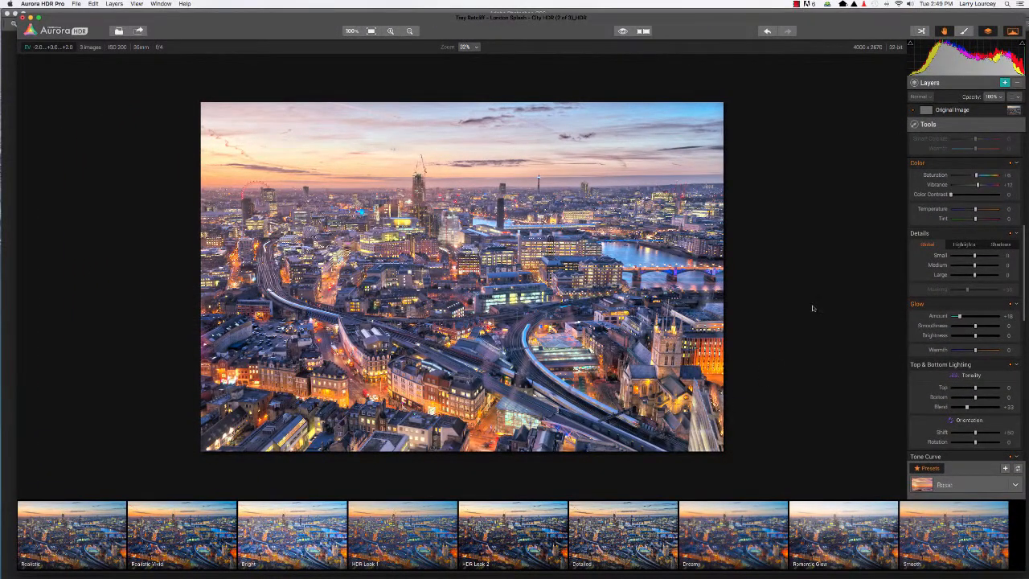
# - Save the current adjustments as a new preset named "PMM City"
pyautogui.scroll(-3, 957, 337)
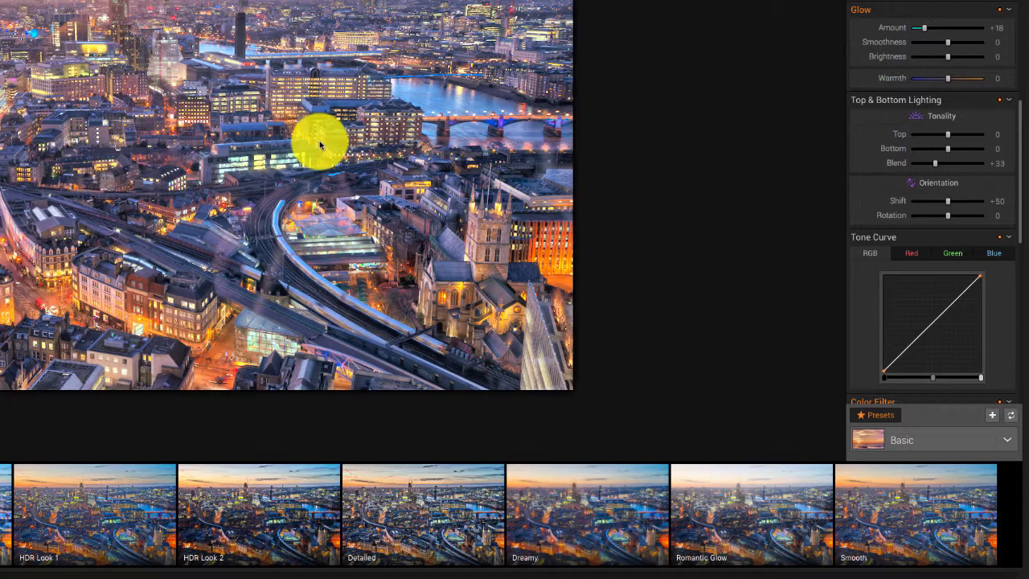
pyautogui.click(992, 415)
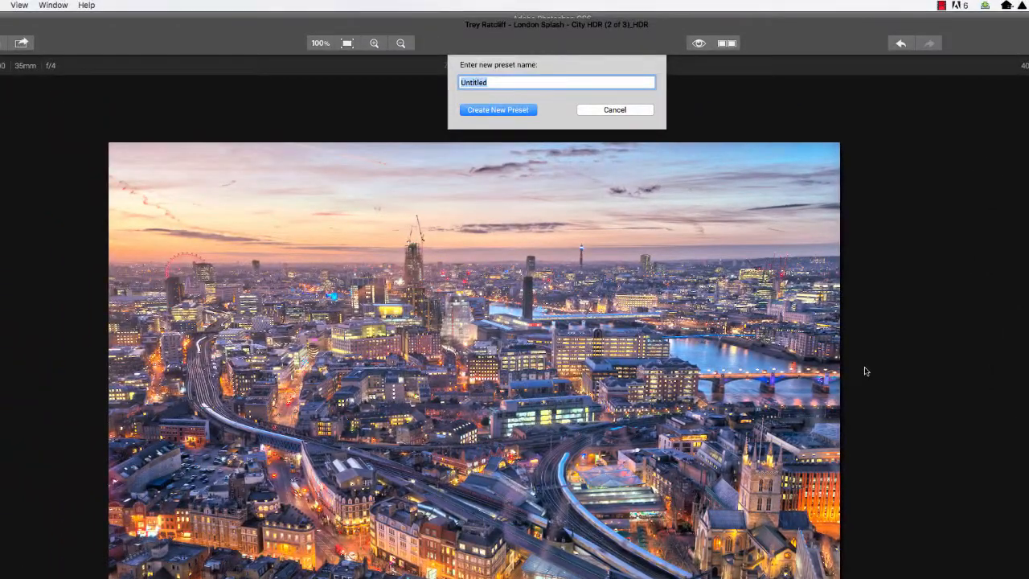
pyautogui.write('PMM City')
pyautogui.click(512, 107)
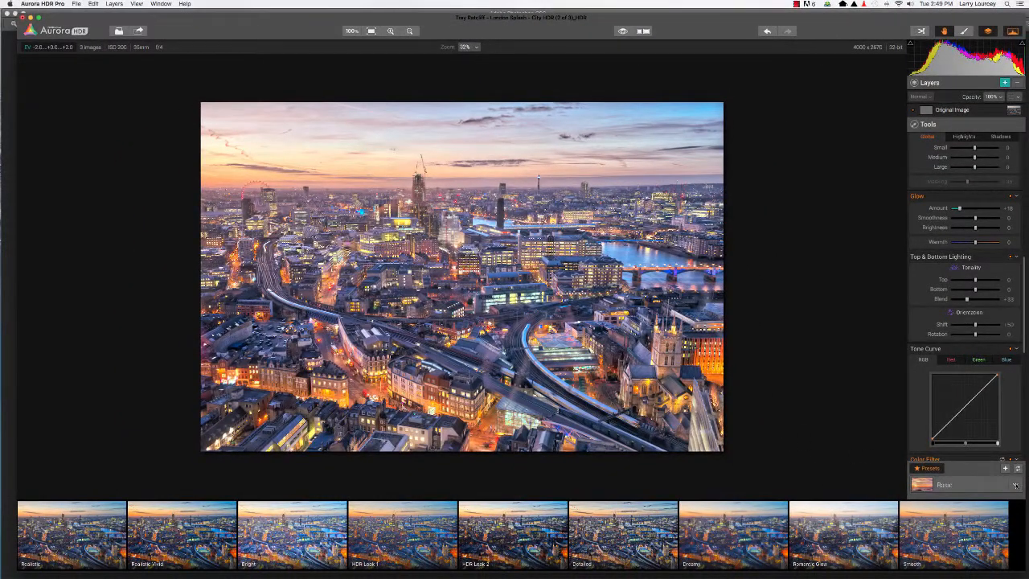
# - Show the User presets and apply Punchy, then PMM City, to the London image
pyautogui.click(1015, 486)
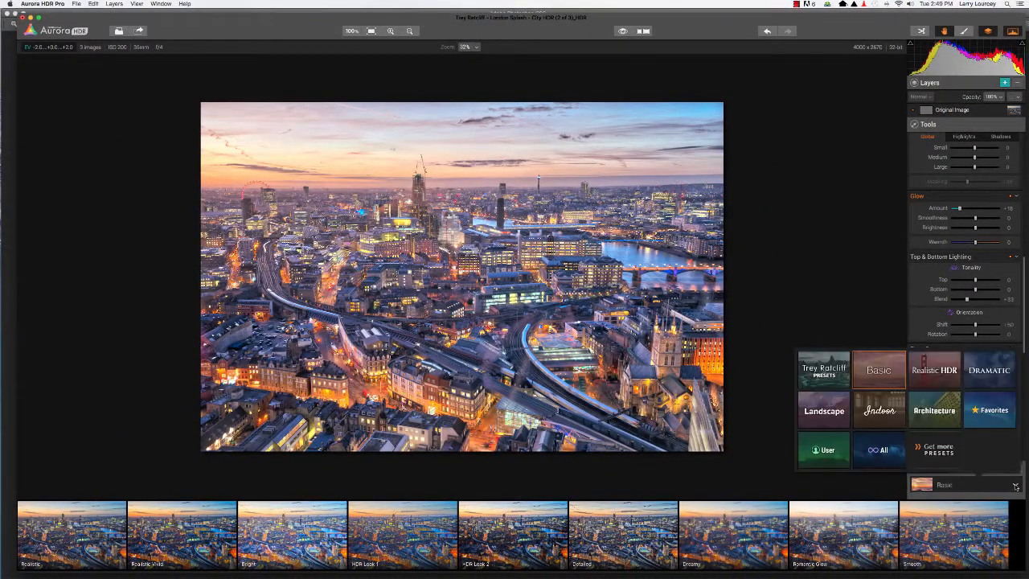
pyautogui.click(824, 452)
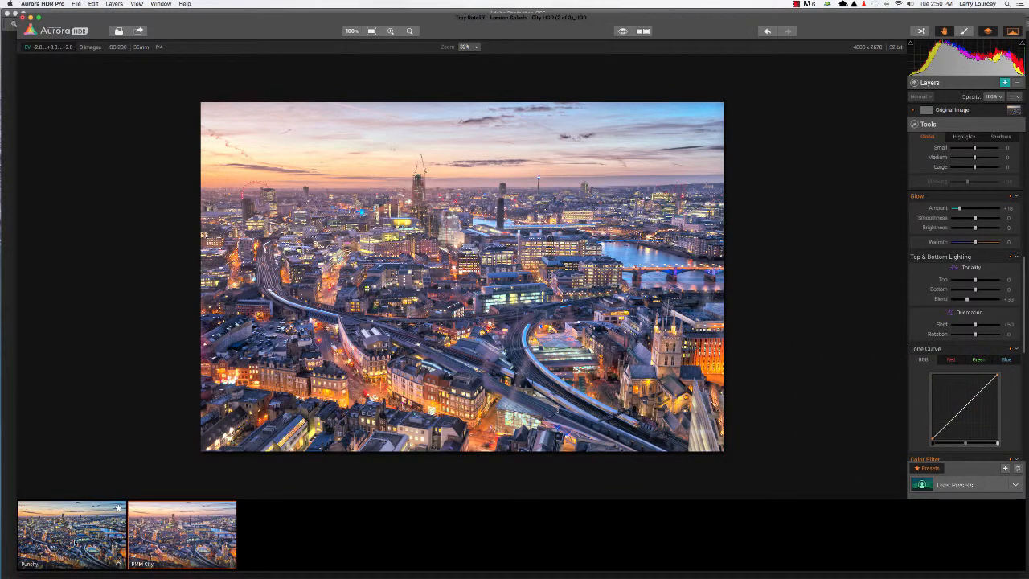
pyautogui.click(75, 544)
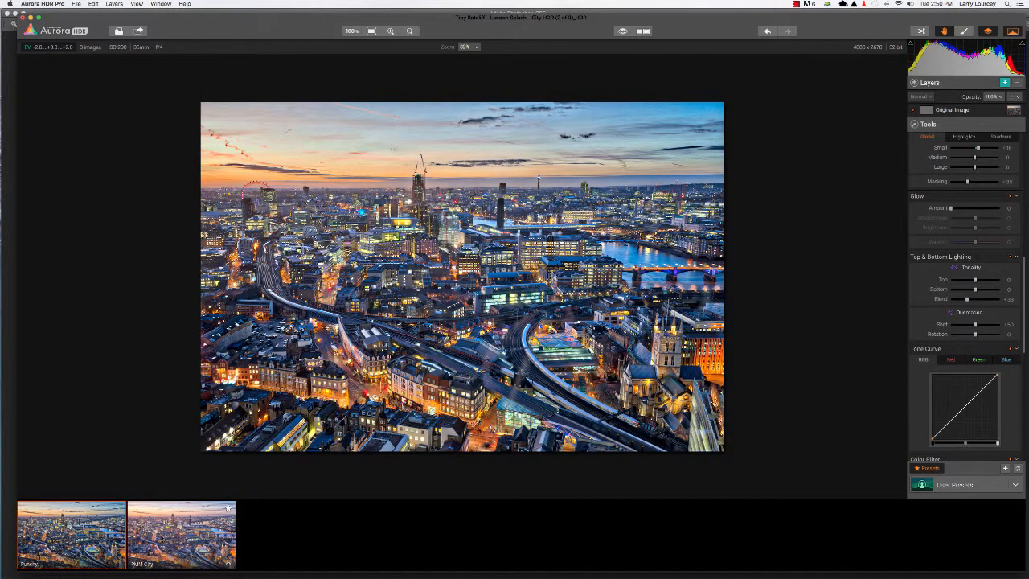
pyautogui.click(164, 539)
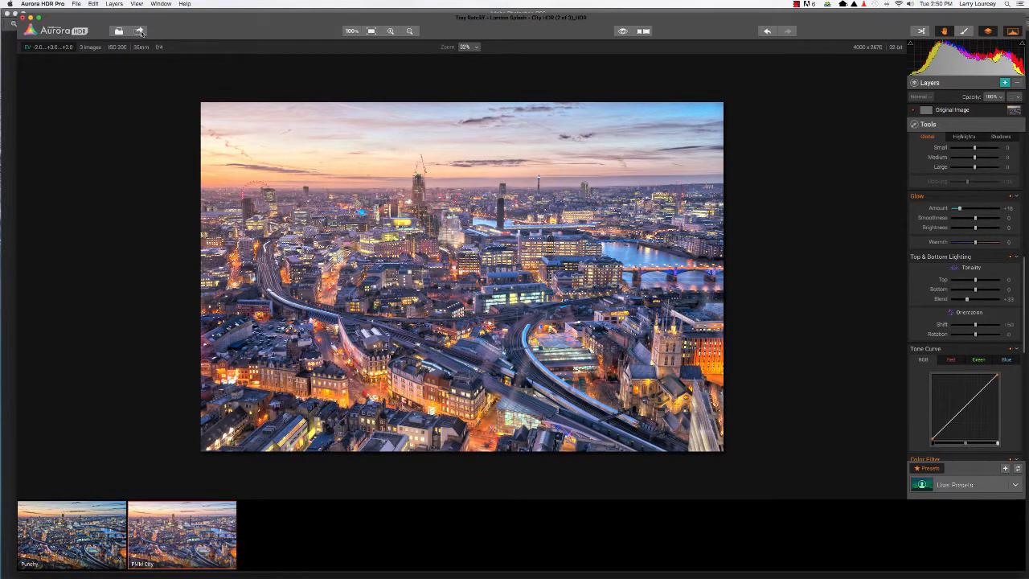
# - Show the export and sharing options for the finished image, including opening it in Photoshop
pyautogui.click(141, 31)
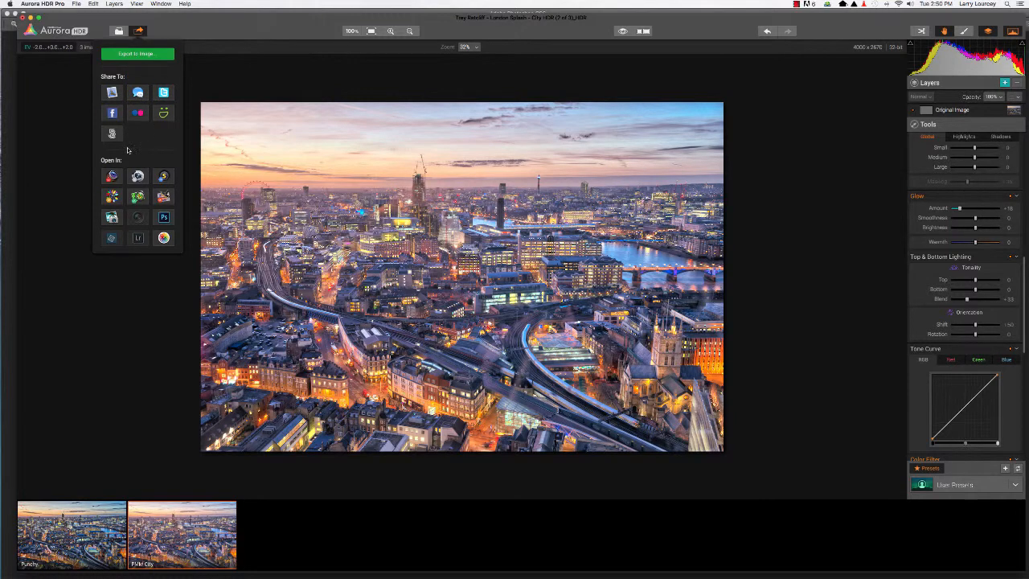
pyautogui.click(164, 217)
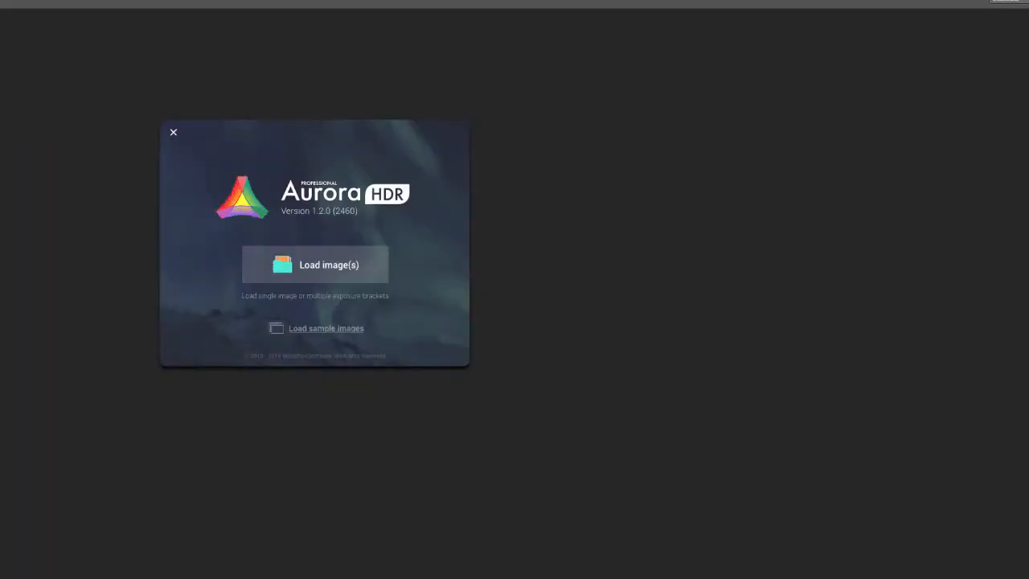
# - Load the single raw file IMG_7021.CR2 from the 11_AuroraHDR folder and create an HDR image from it
pyautogui.moveTo(1028, 18); pyautogui.dragTo(646, 94)
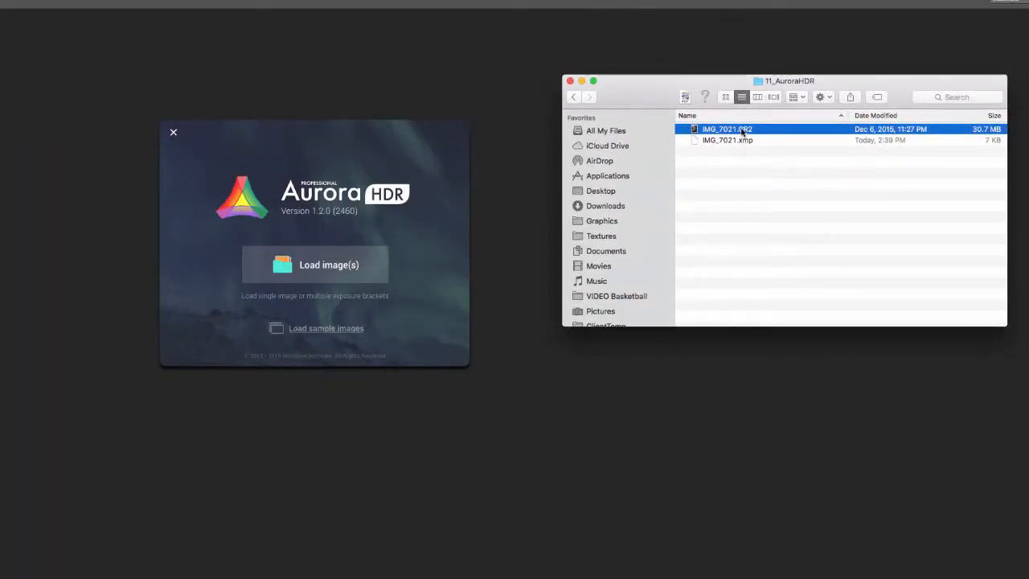
pyautogui.moveTo(744, 131); pyautogui.dragTo(350, 268)
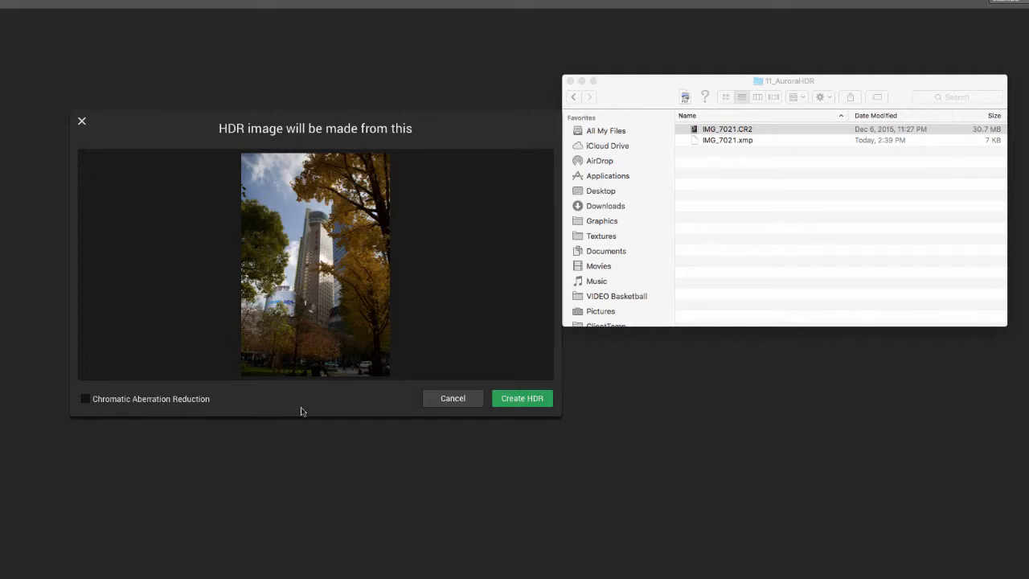
pyautogui.click(521, 399)
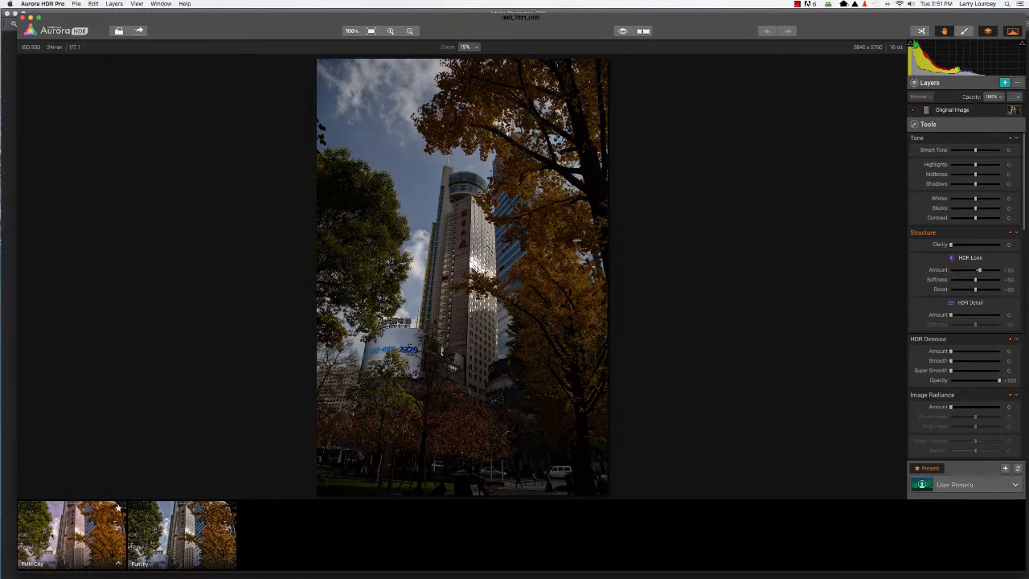
# - Alternate between the PMM City and Punchy user presets on the tower photo to compare them, ending with Punchy
pyautogui.click(29, 550)
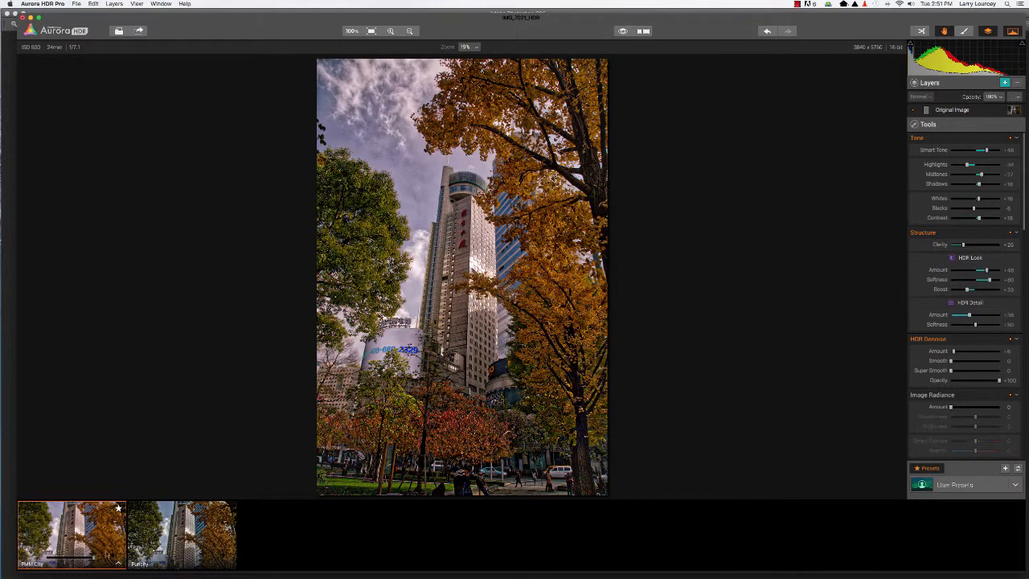
pyautogui.click(183, 539)
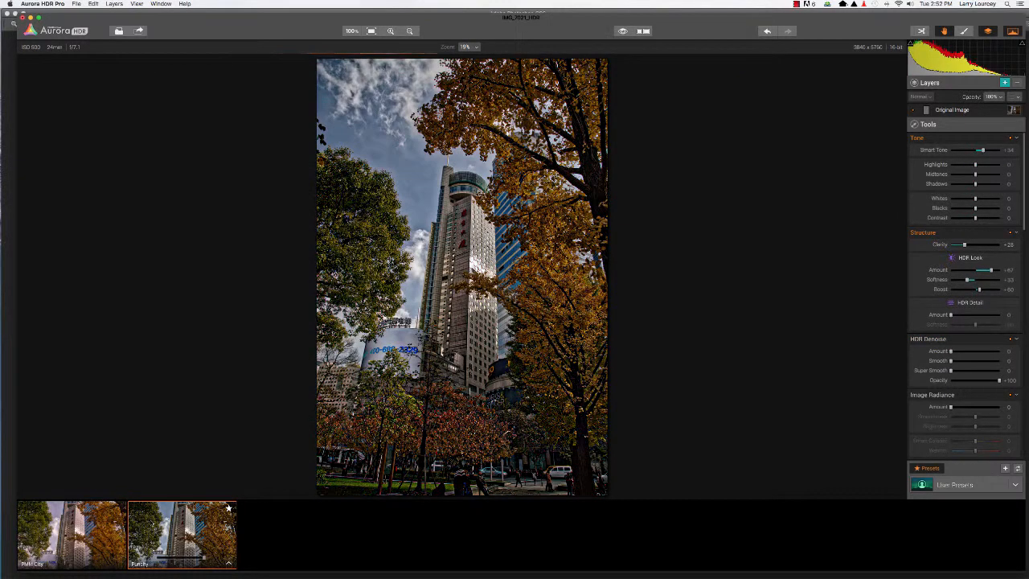
pyautogui.click(119, 510)
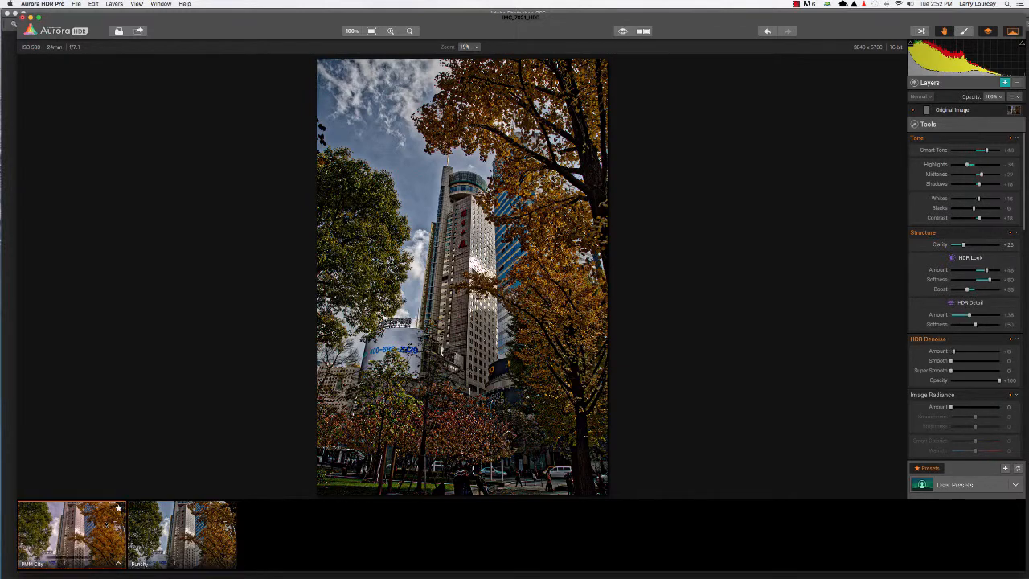
pyautogui.click(157, 523)
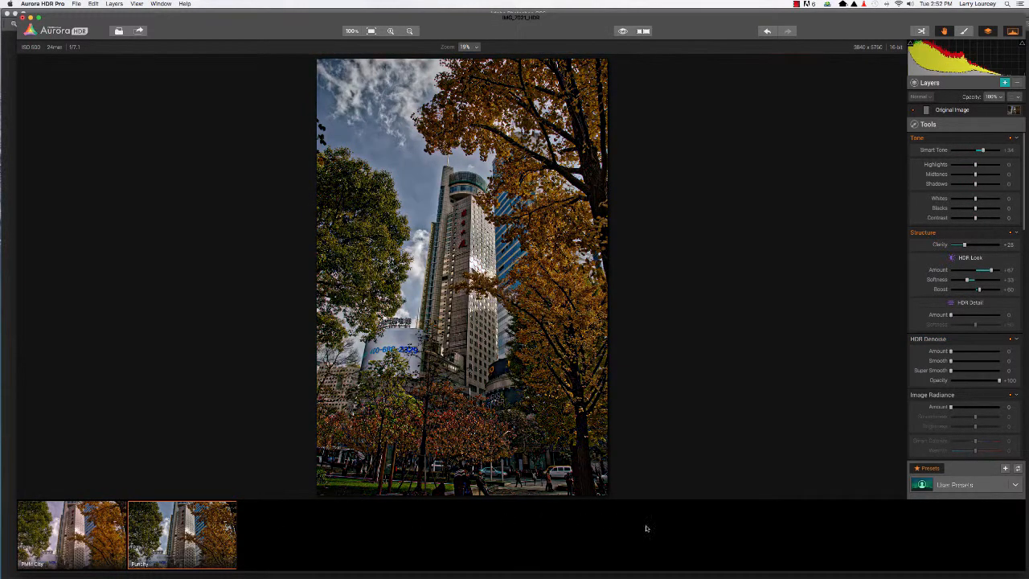
# - Switch to the Architecture presets, compare Architecture Bright, Strong HDR Look and Architecture Dramatic on the tower photo, and apply Architecture Bright
pyautogui.click(1016, 485)
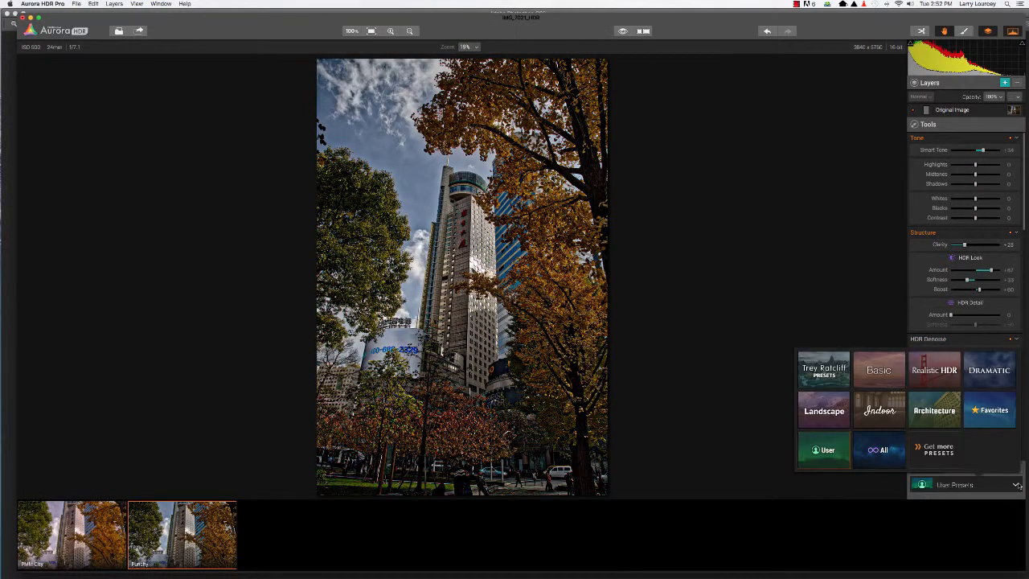
pyautogui.click(950, 413)
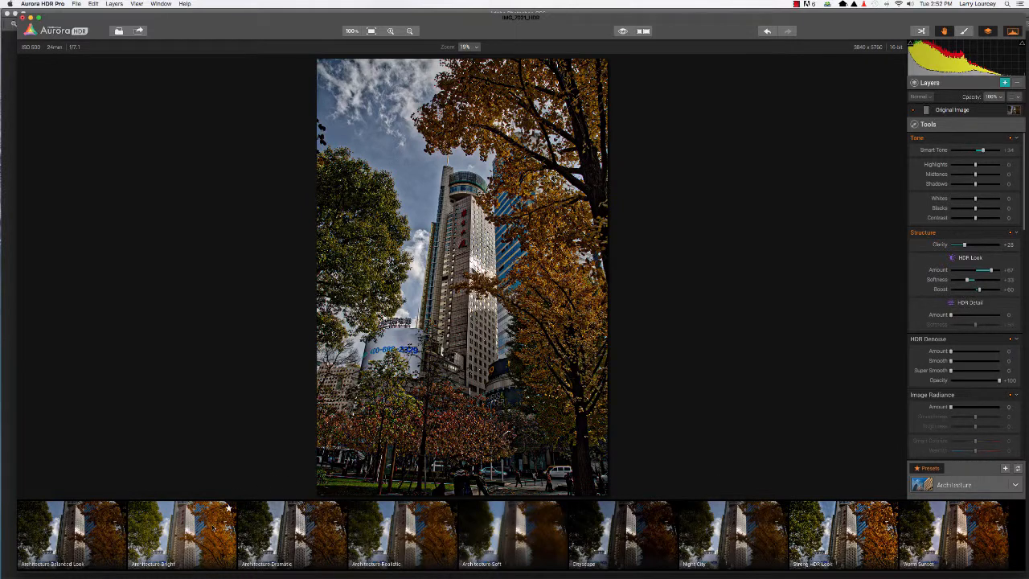
pyautogui.click(213, 528)
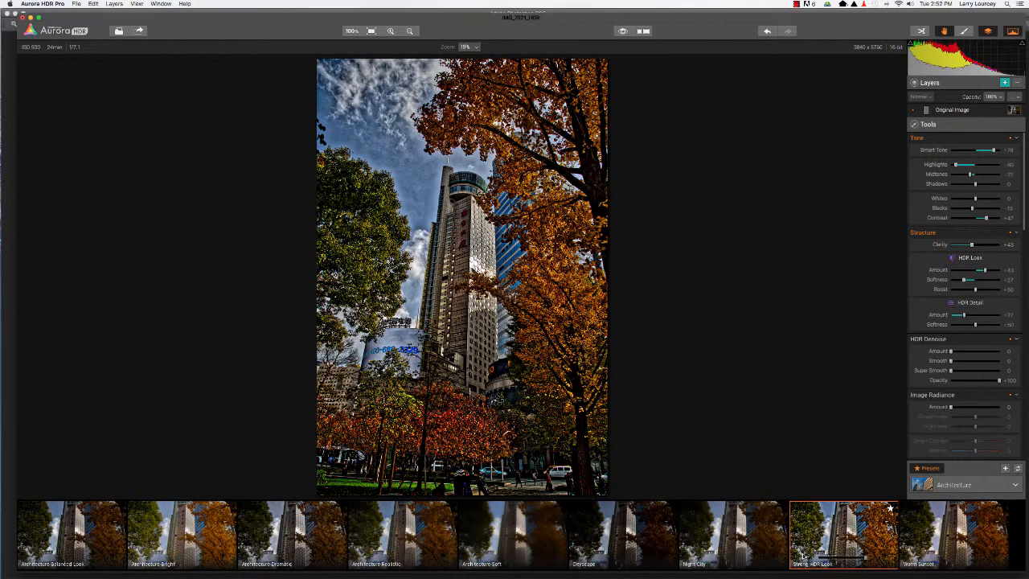
pyautogui.click(183, 543)
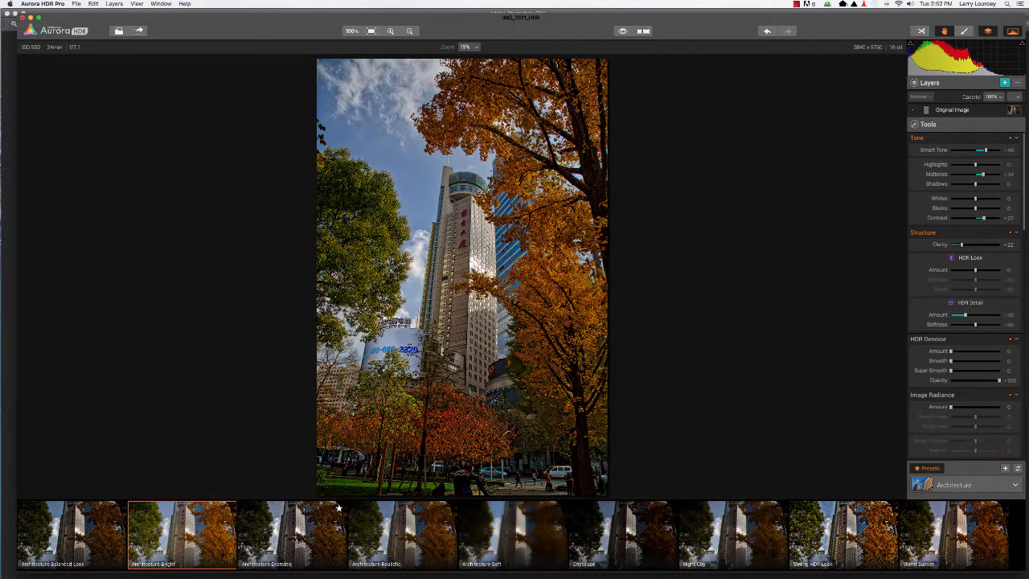
pyautogui.click(292, 534)
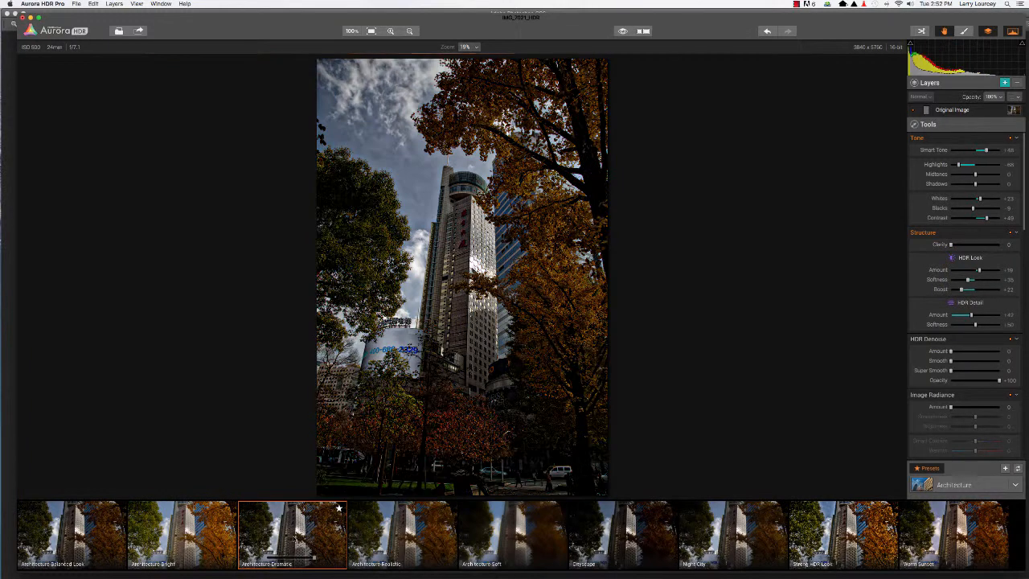
pyautogui.click(182, 534)
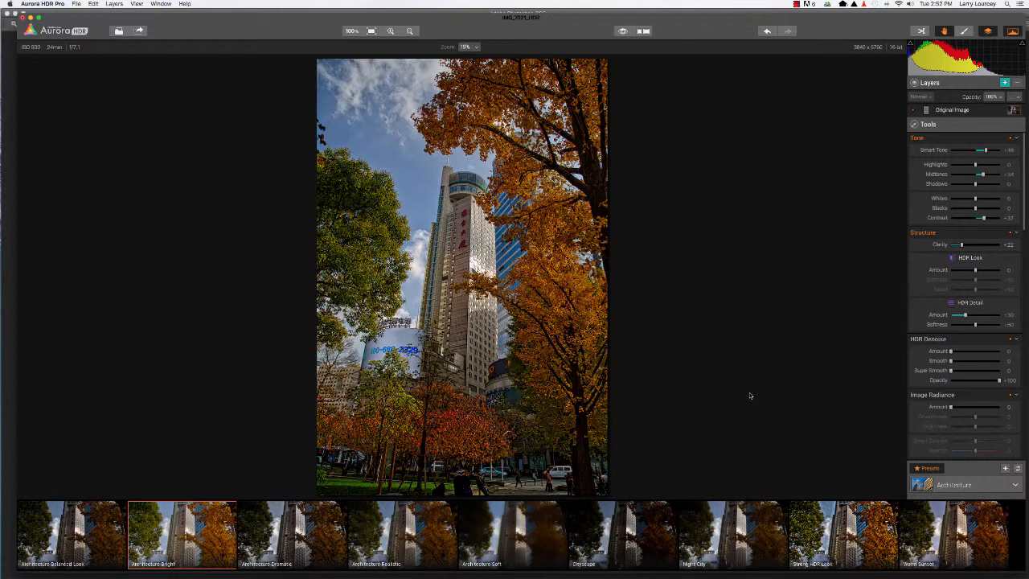
# - Raise the photo's color Saturation to about +26 and its Glow Amount to slightly above +40
pyautogui.scroll(-10, 961, 370)
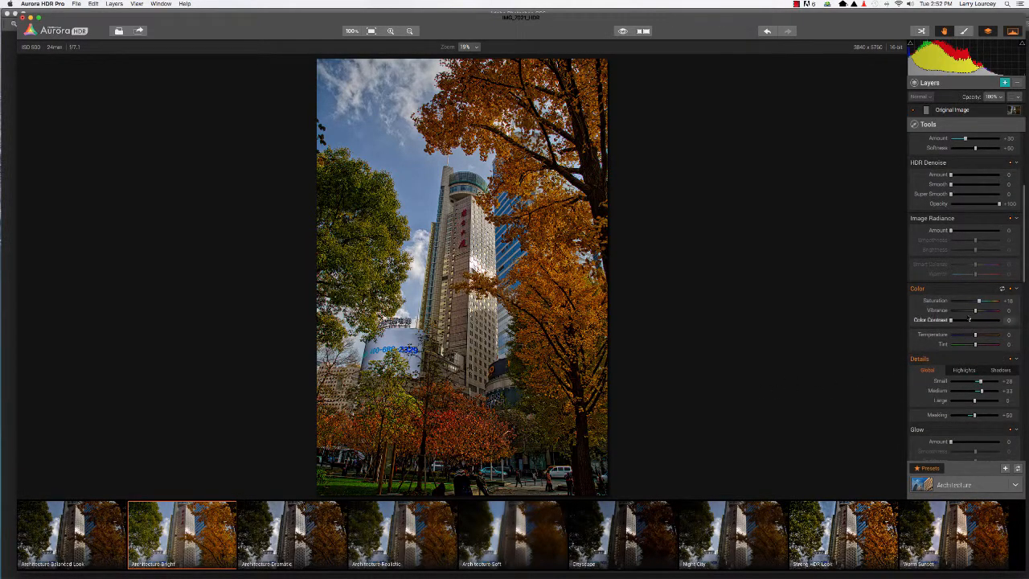
pyautogui.moveTo(979, 304); pyautogui.dragTo(983, 304)
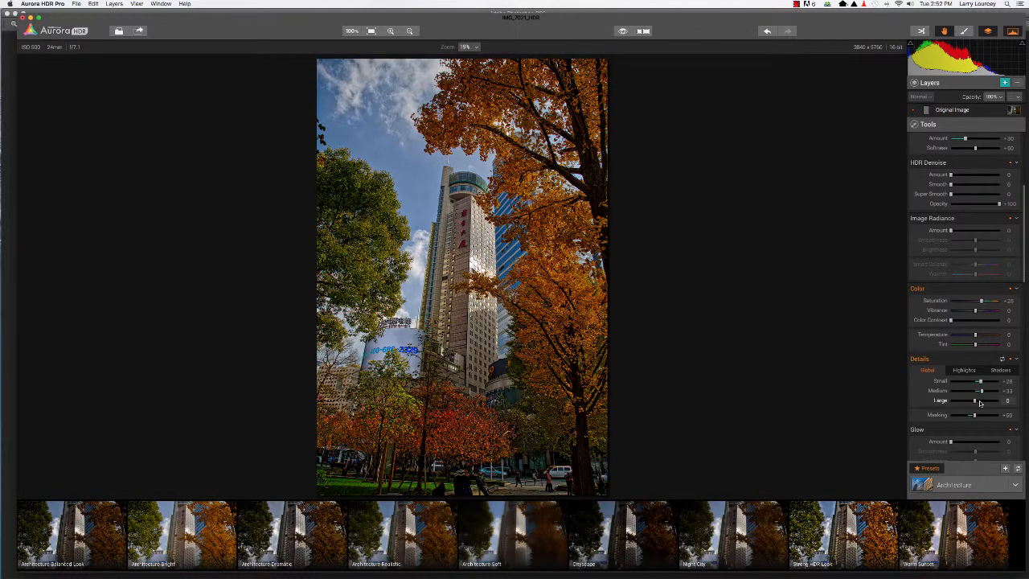
pyautogui.scroll(-3, 951, 398)
pyautogui.moveTo(951, 393); pyautogui.dragTo(971, 394)
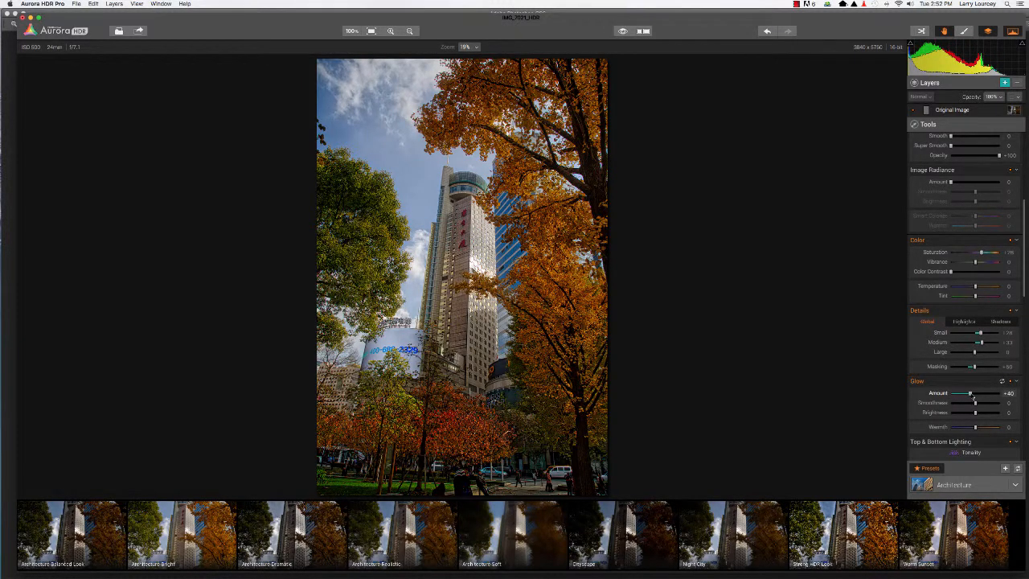
pyautogui.moveTo(971, 394); pyautogui.dragTo(974, 393)
# - Reduce the HDR Look Amount in the Structure settings to about -37
pyautogui.scroll(12, 964, 312)
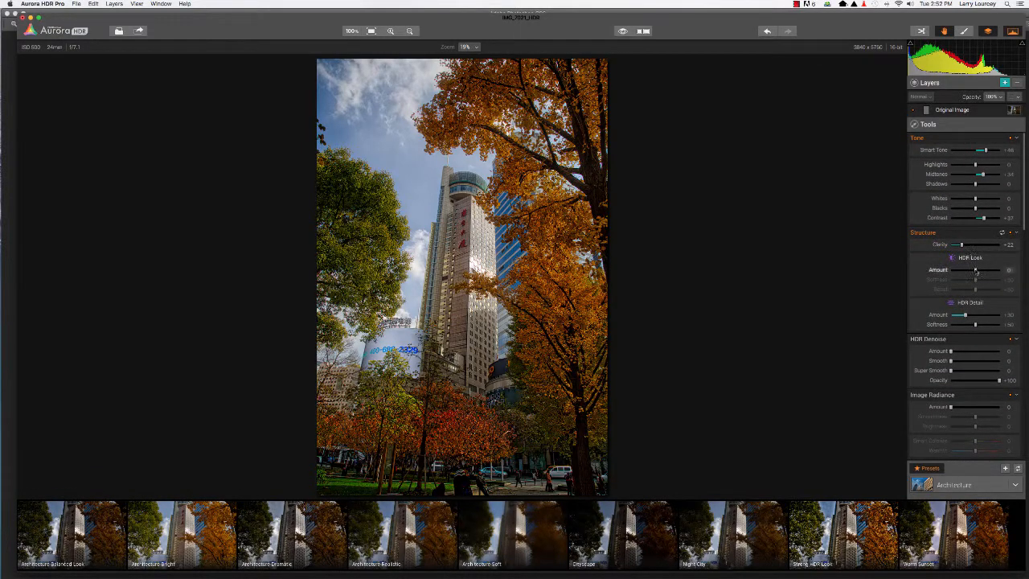
pyautogui.moveTo(975, 272); pyautogui.dragTo(969, 273)
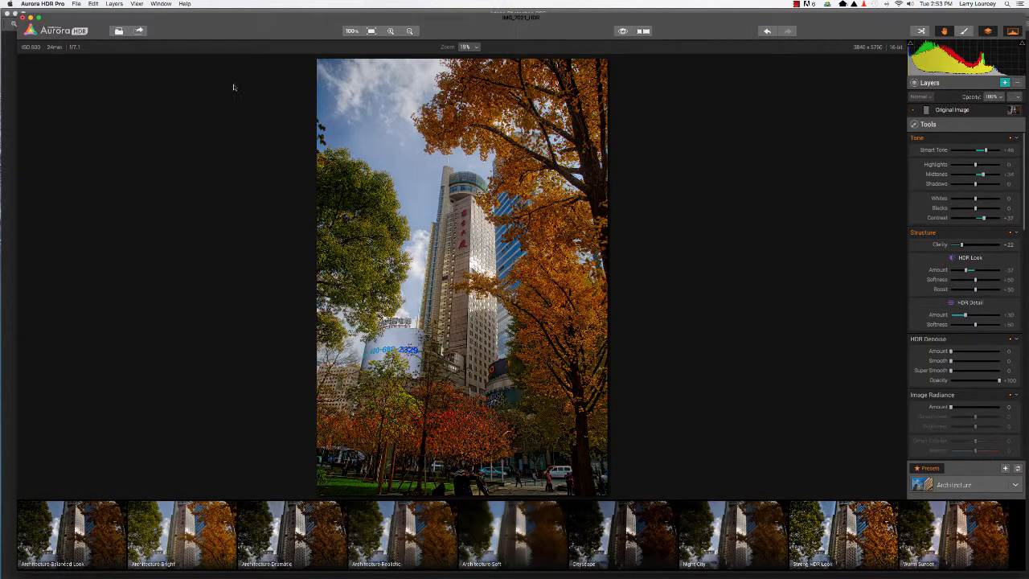
# - Open the adjusted HDR image in Photoshop and line up its window beside the original IMG_7021.CR2 for comparison
pyautogui.click(139, 30)
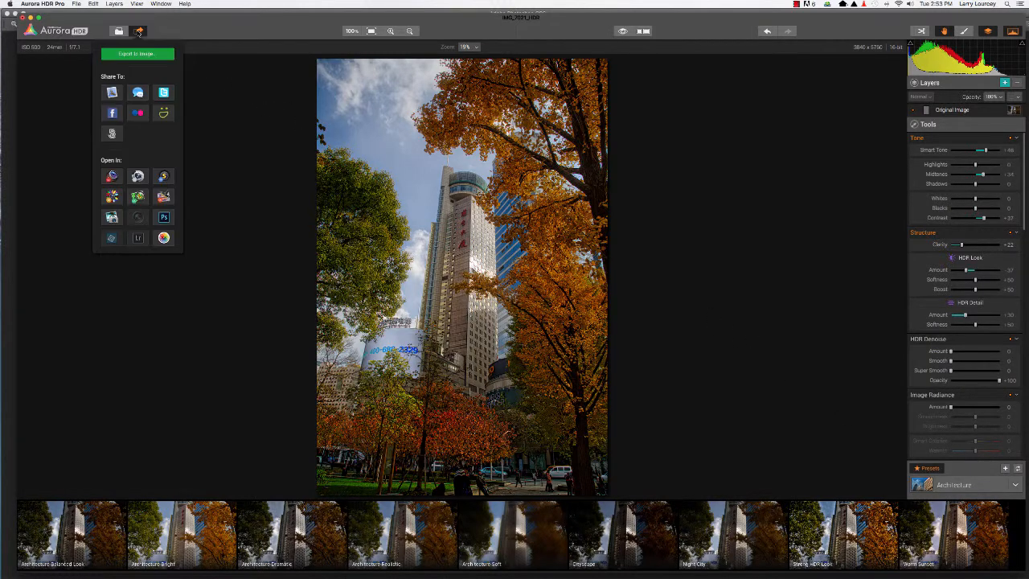
pyautogui.click(164, 224)
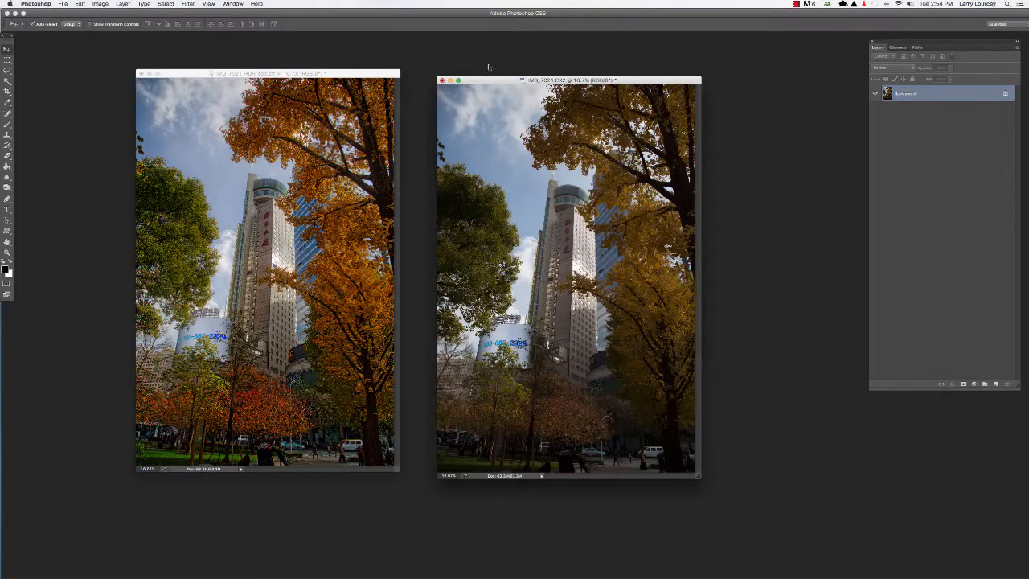
pyautogui.moveTo(377, 73); pyautogui.dragTo(388, 80)
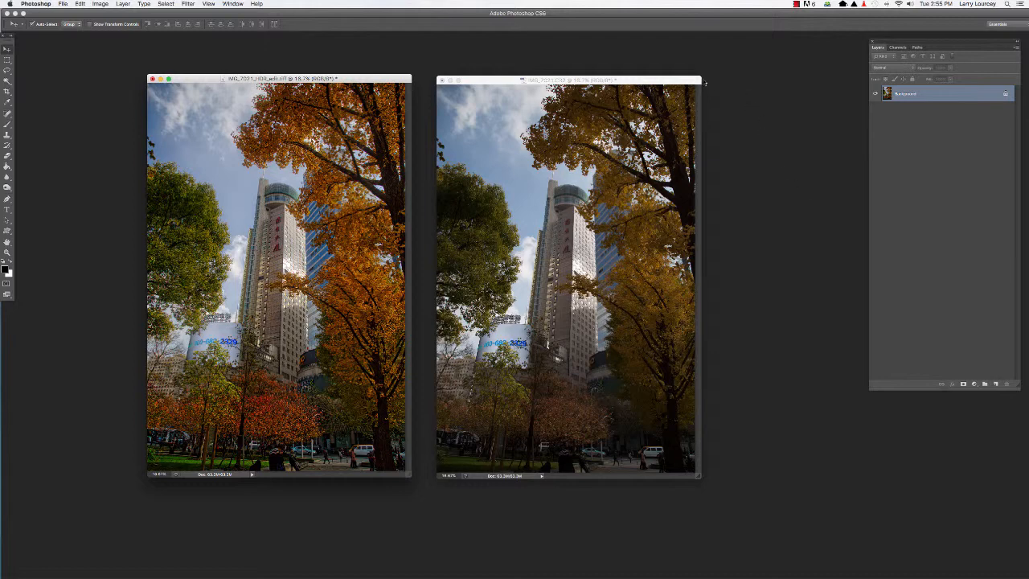
pyautogui.click(688, 79)
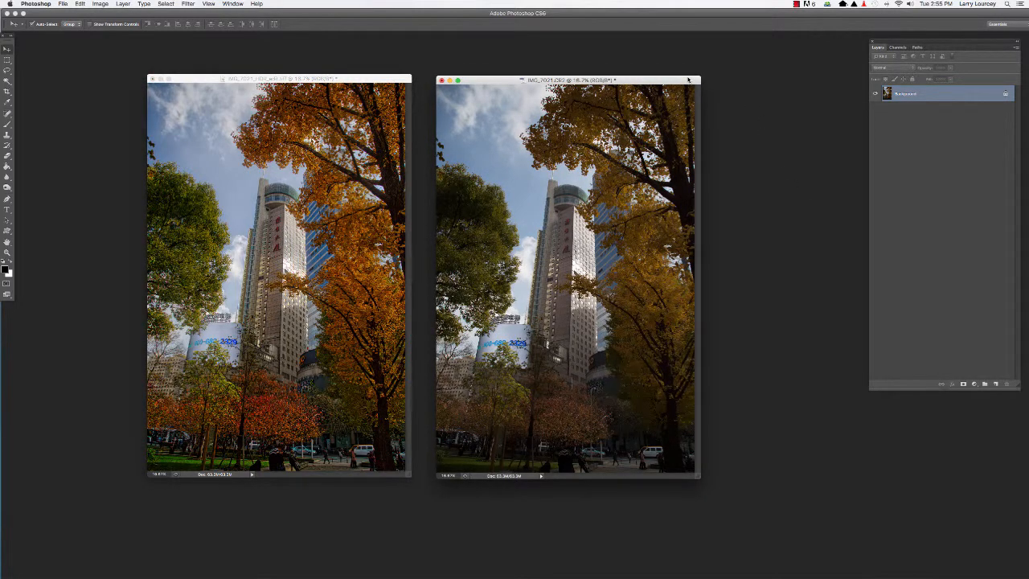
pyautogui.moveTo(688, 79); pyautogui.dragTo(688, 82)
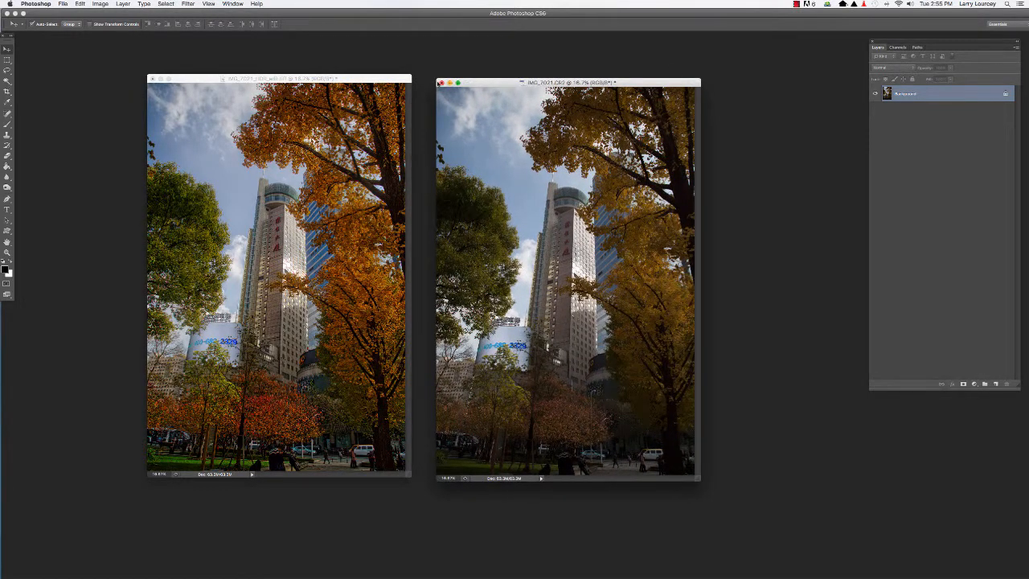
pyautogui.click(395, 78)
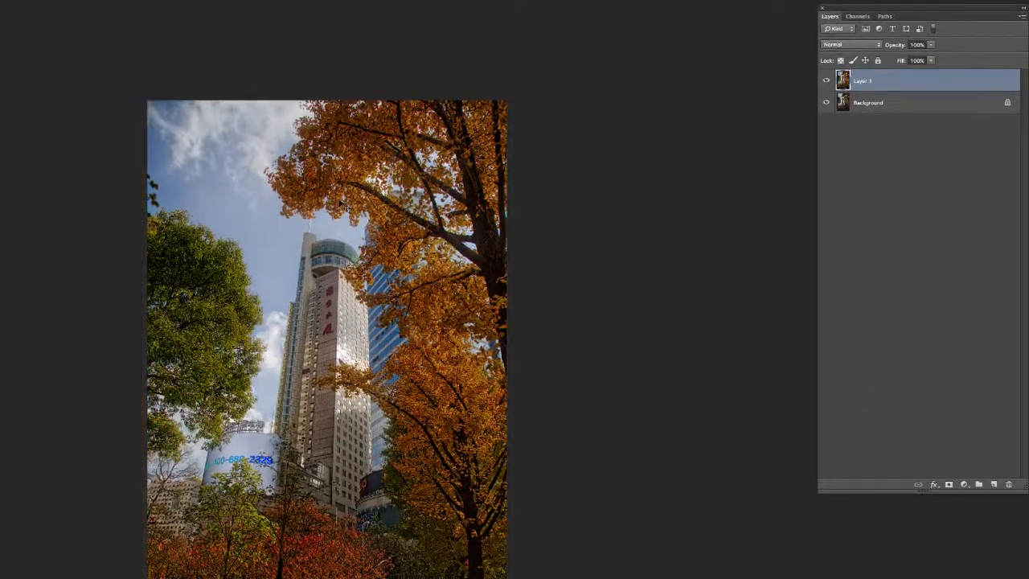
# - Hide and show Layer 1 to compare the HDR version with the original raw image beneath it
pyautogui.moveTo(357, 248); pyautogui.dragTo(274, 192)
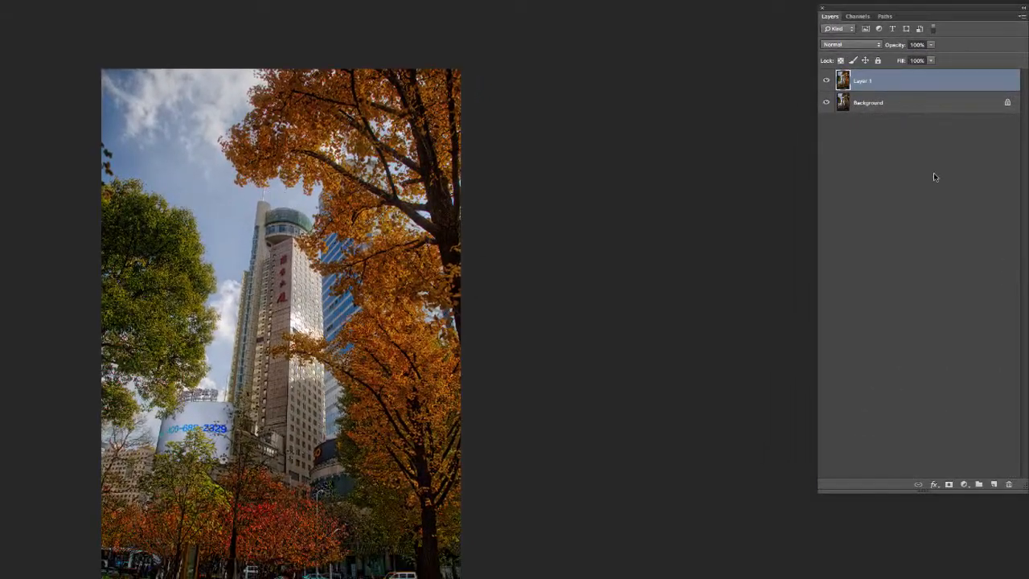
pyautogui.click(827, 82)
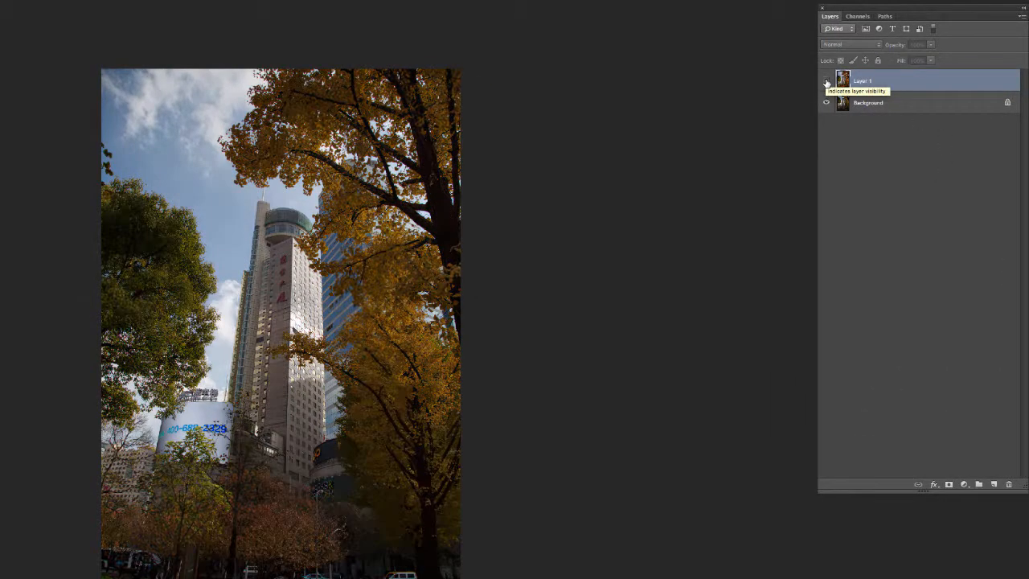
pyautogui.click(827, 82)
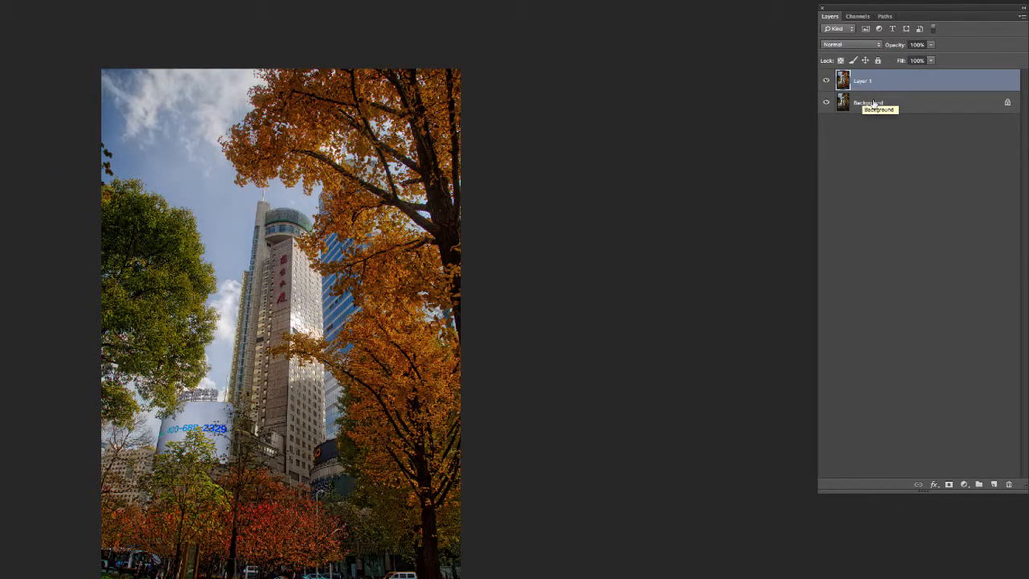
# - Rename Layer 1 as AU BrightArch and lower its opacity to 71%
pyautogui.doubleClick(862, 81)
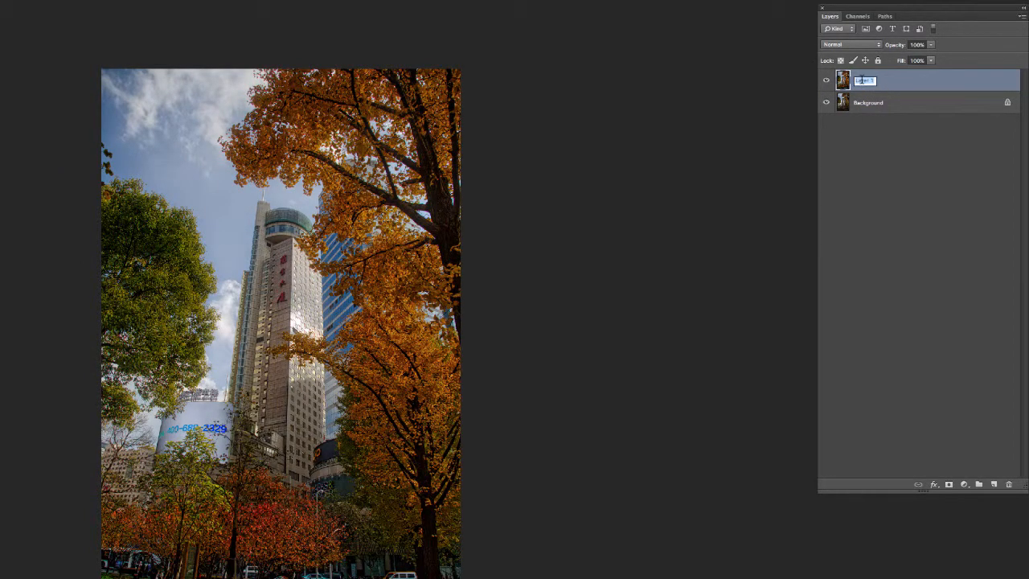
pyautogui.write('AU BrightArch')
pyautogui.press('Return')
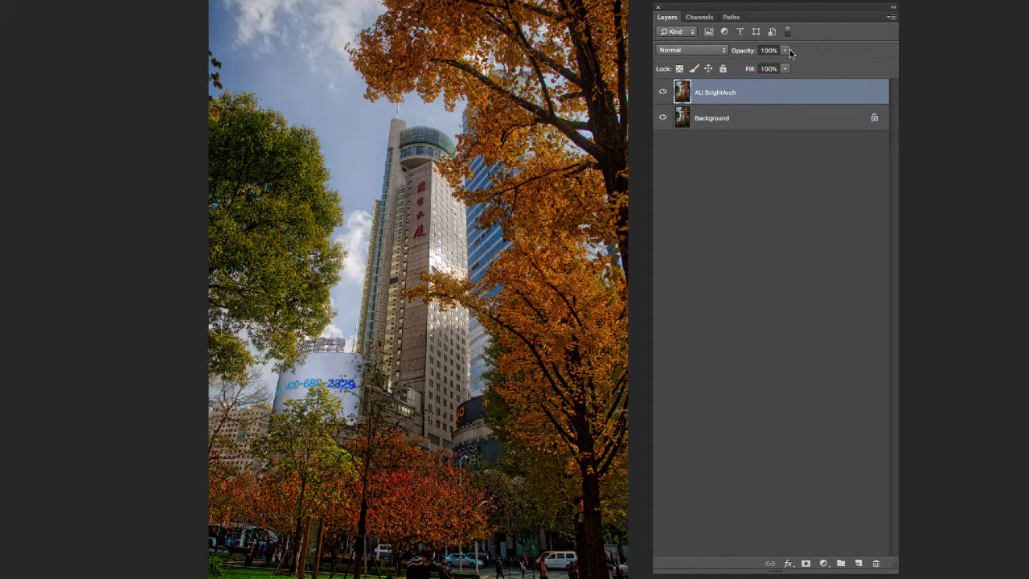
pyautogui.click(789, 69)
pyautogui.moveTo(777, 68)
pyautogui.mouseDown()
pyautogui.moveTo(758, 67)
pyautogui.moveTo(770, 67)
pyautogui.mouseUp()
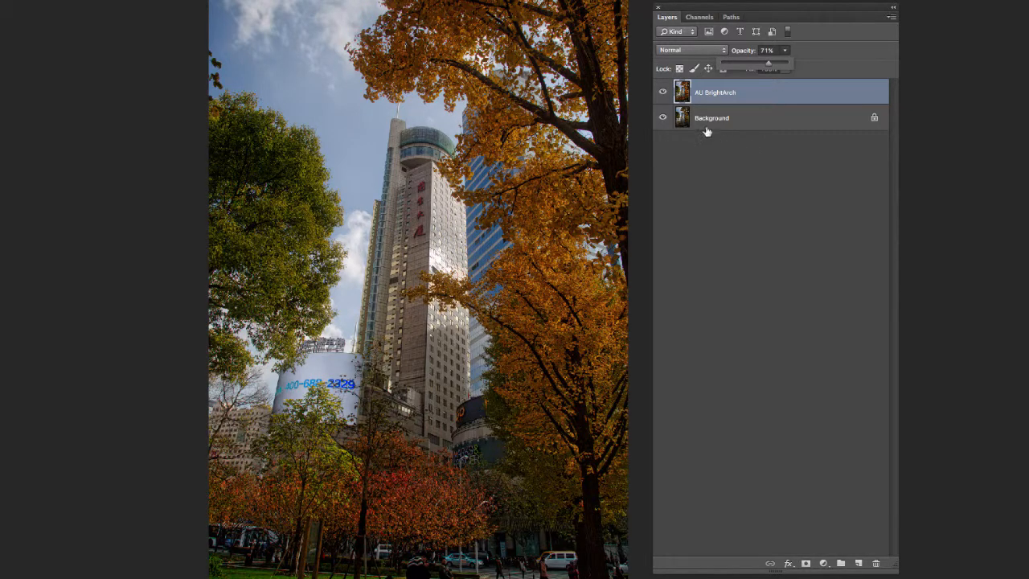
# - Toggle the AU BrightArch layer's visibility repeatedly to compare the blended result with the original, ending with the layer shown
pyautogui.click(664, 93)
pyautogui.click(664, 93)
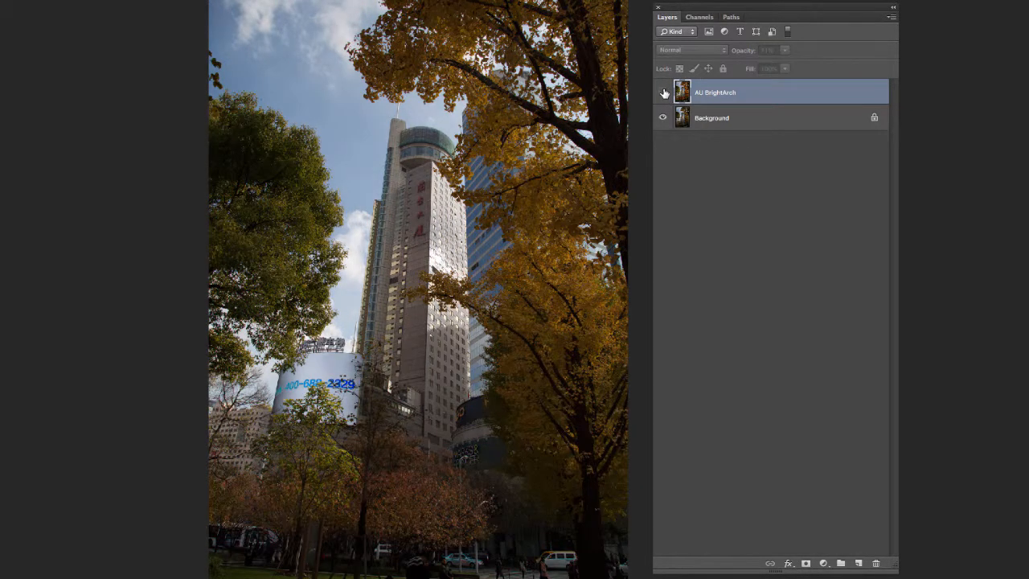
pyautogui.click(664, 94)
pyautogui.click(664, 93)
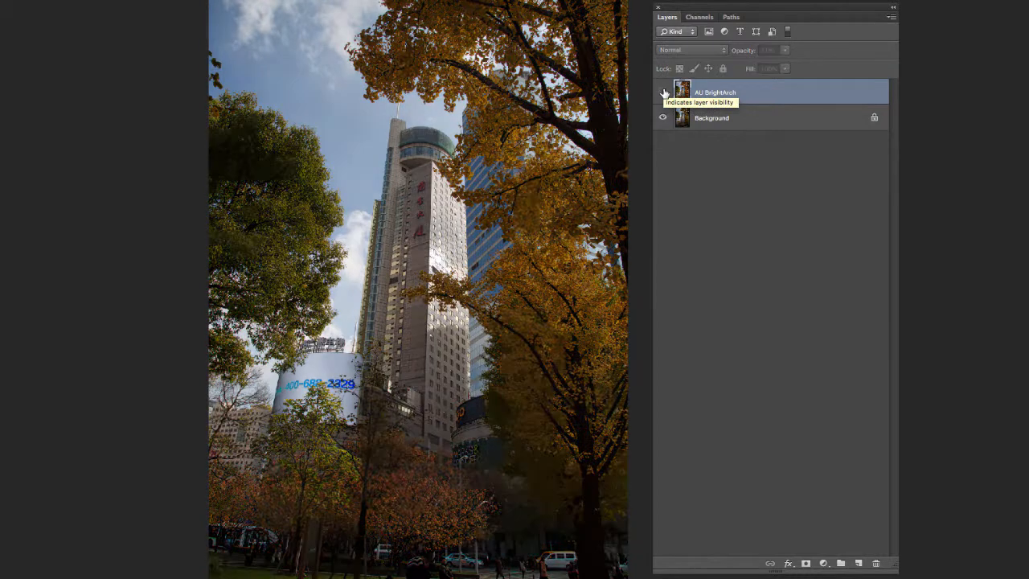
pyautogui.click(664, 93)
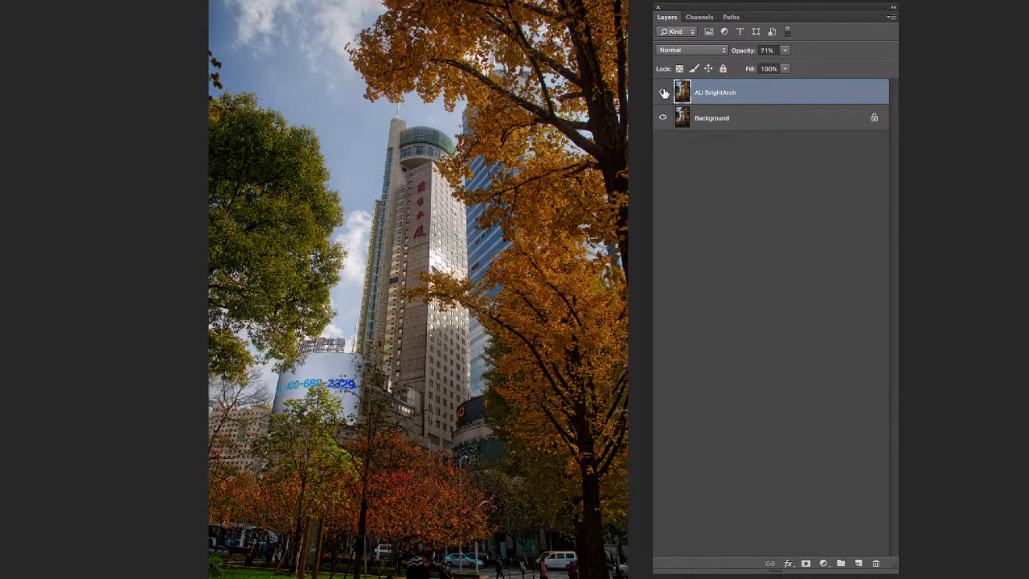